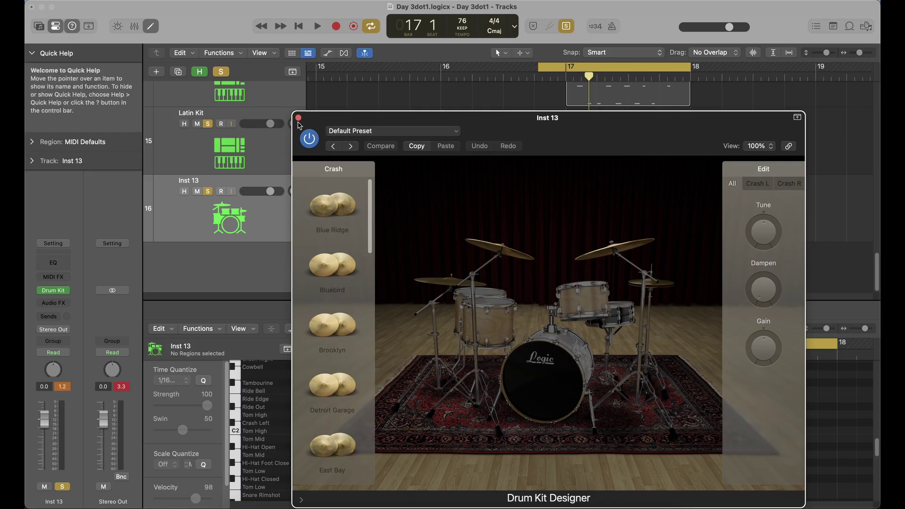
Audition the highest keys of octave C5 for Inst 13 on the Musical Typing keyboard
drag(357, 119, 436, 39)
click(704, 450)
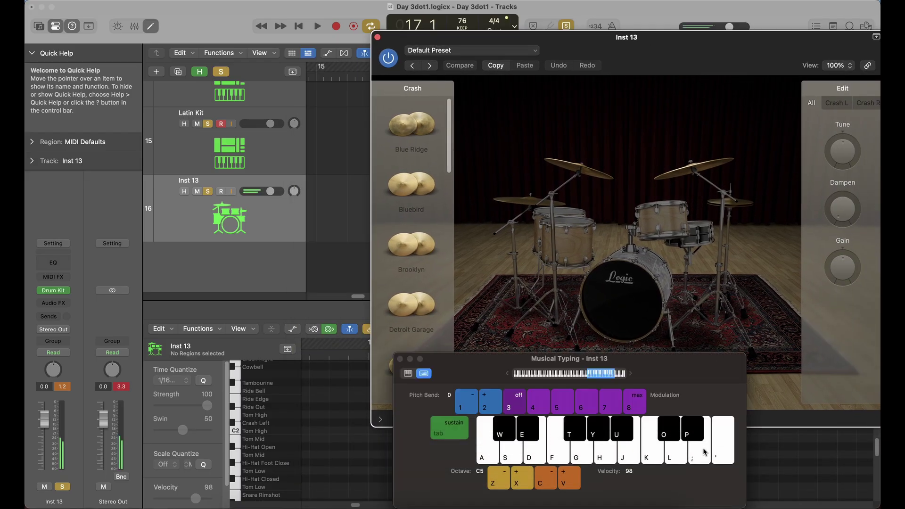
click(704, 451)
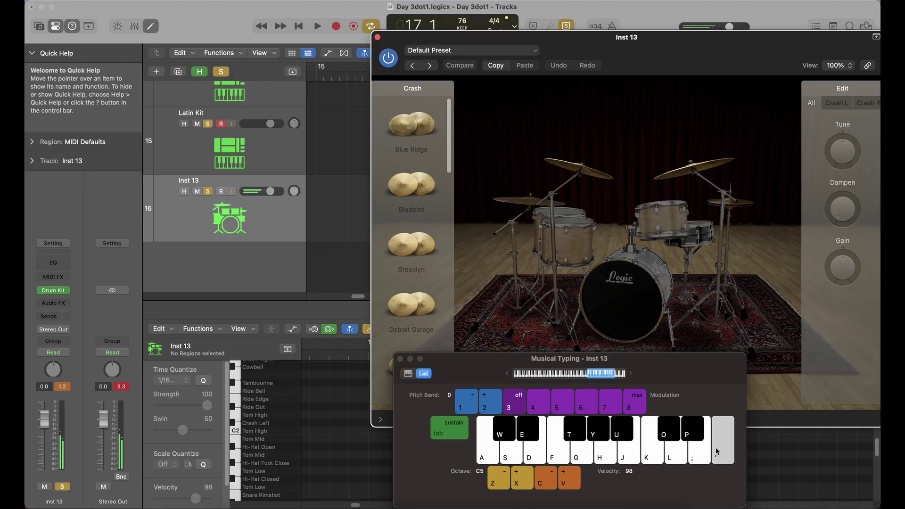
click(696, 454)
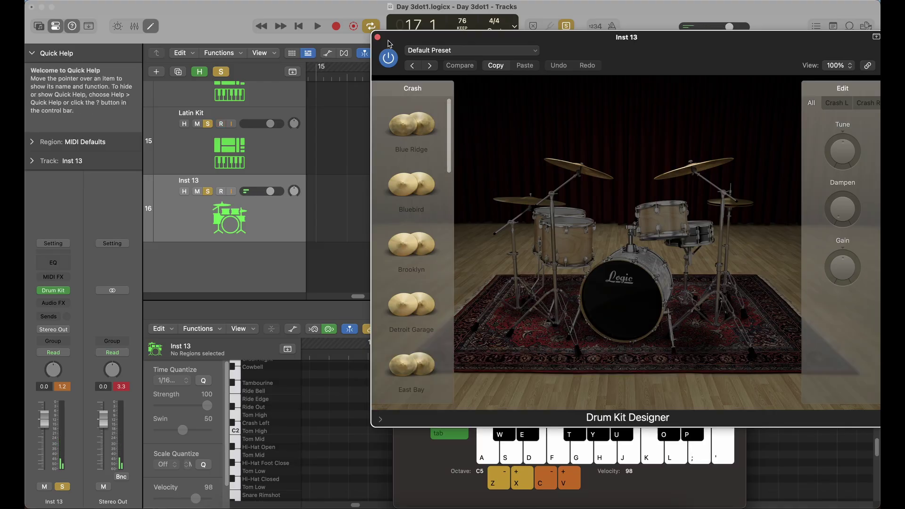
Record-enable the Inst 13 track and record one sustained high note within bar 17
drag(388, 43, 714, 375)
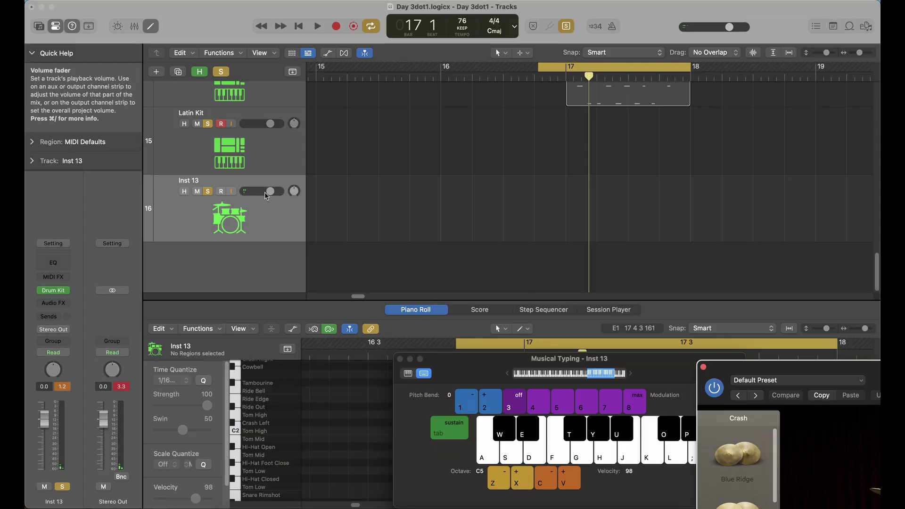
click(219, 185)
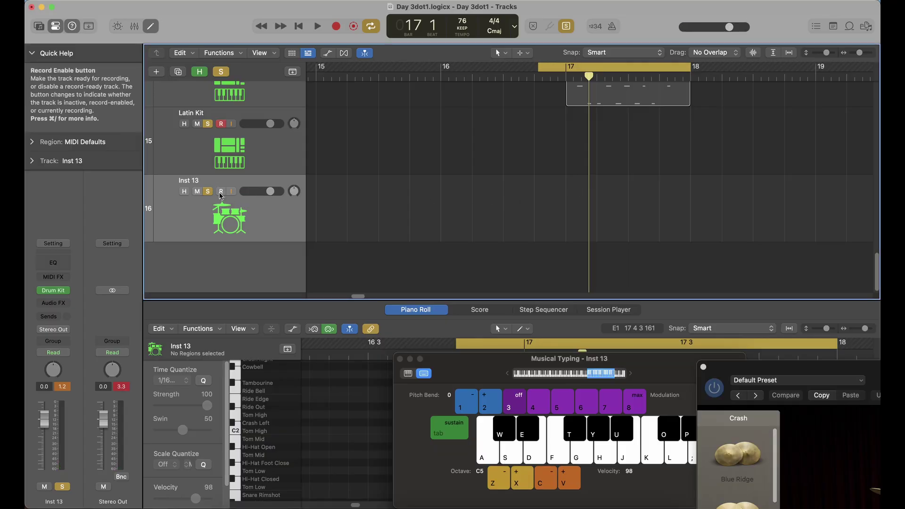
click(337, 27)
click(687, 398)
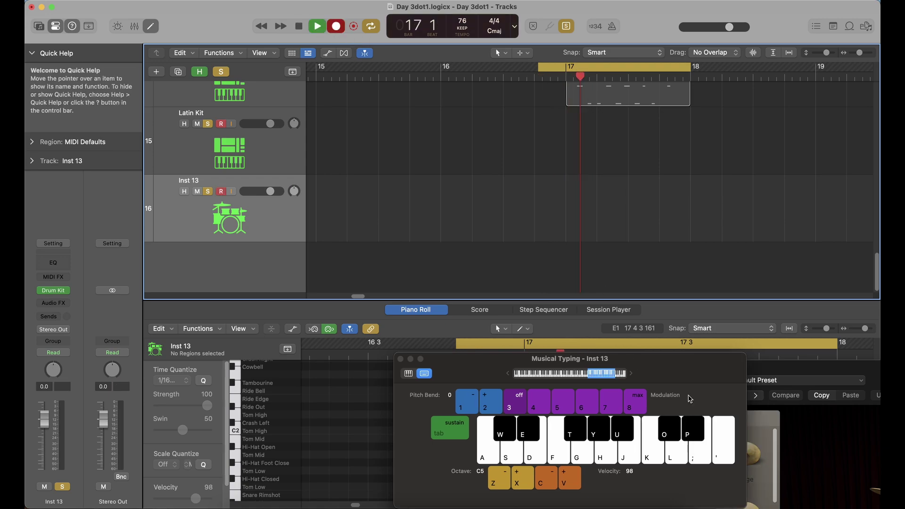
click(700, 451)
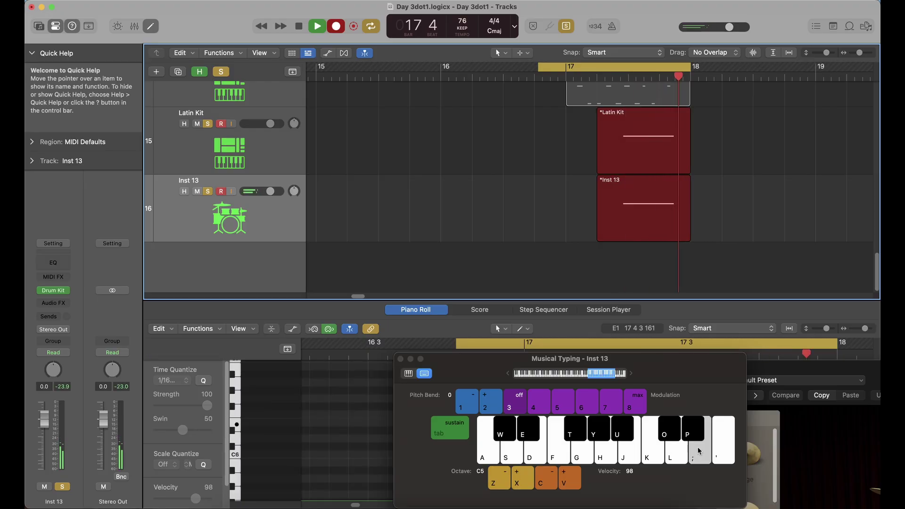
key(space)
click(758, 287)
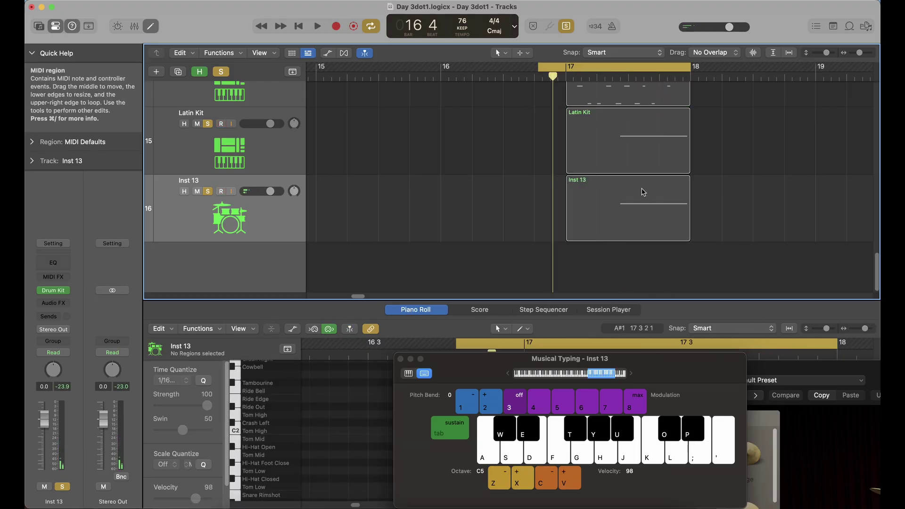
Delete the Latin Kit region at bar 17 on track 15 and erase its automation data
scroll(643, 192, up, 3)
click(662, 172)
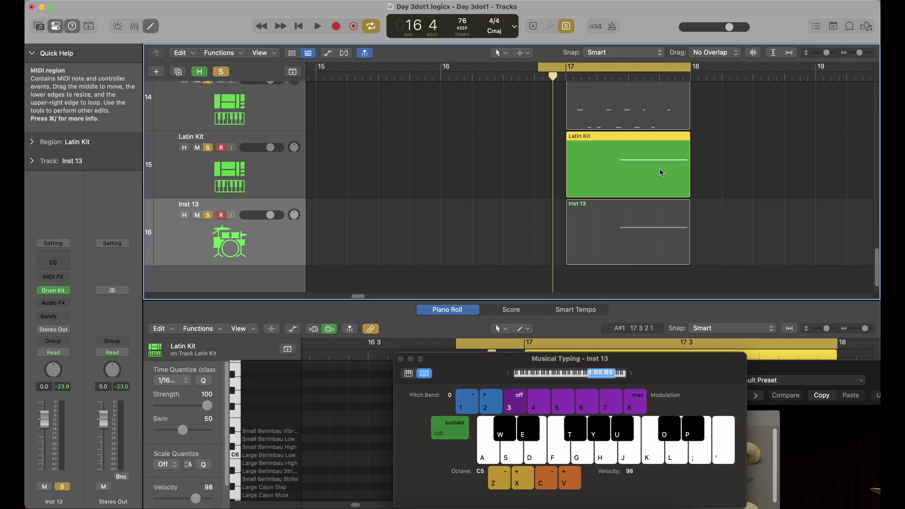
key(Delete)
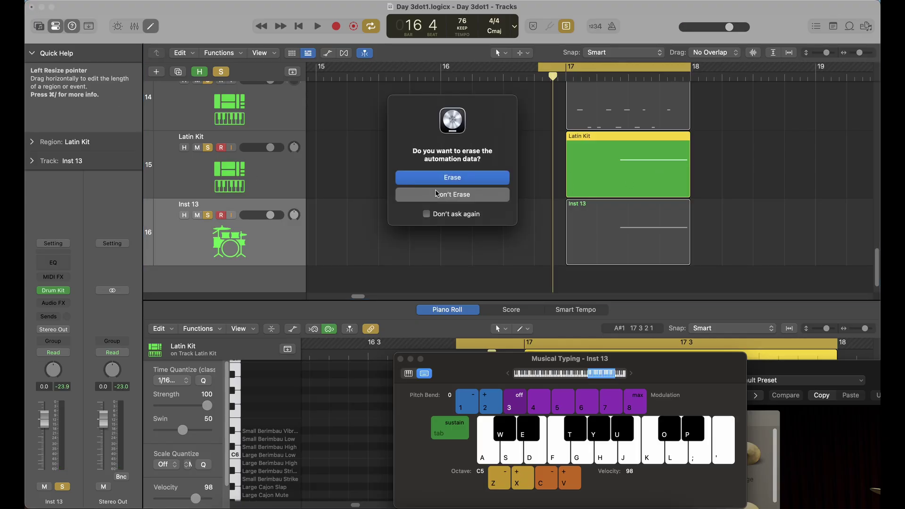
click(453, 181)
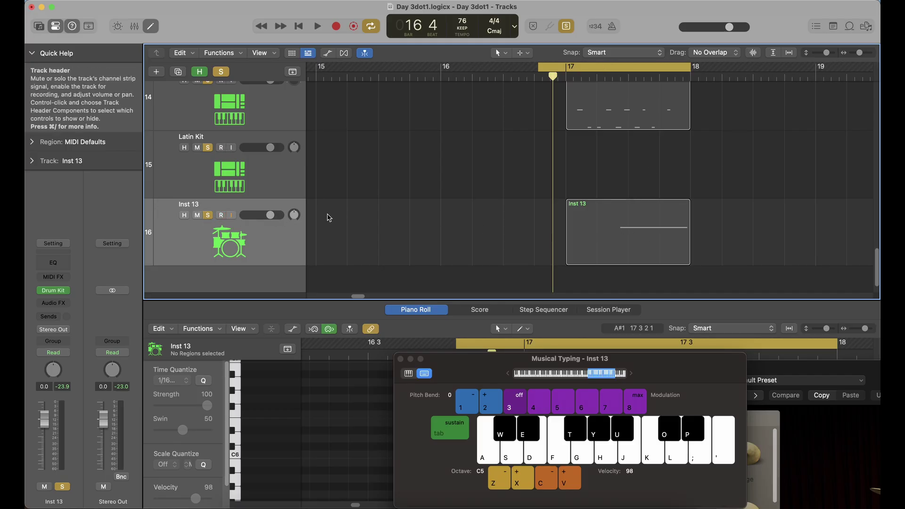
Select the recorded Inst 13 region and play back bar 17 to hear it
click(288, 253)
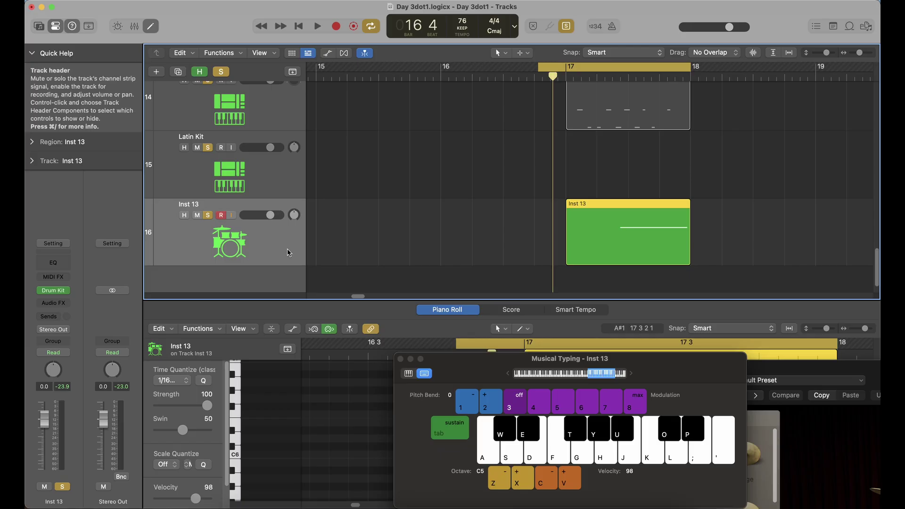
key(space)
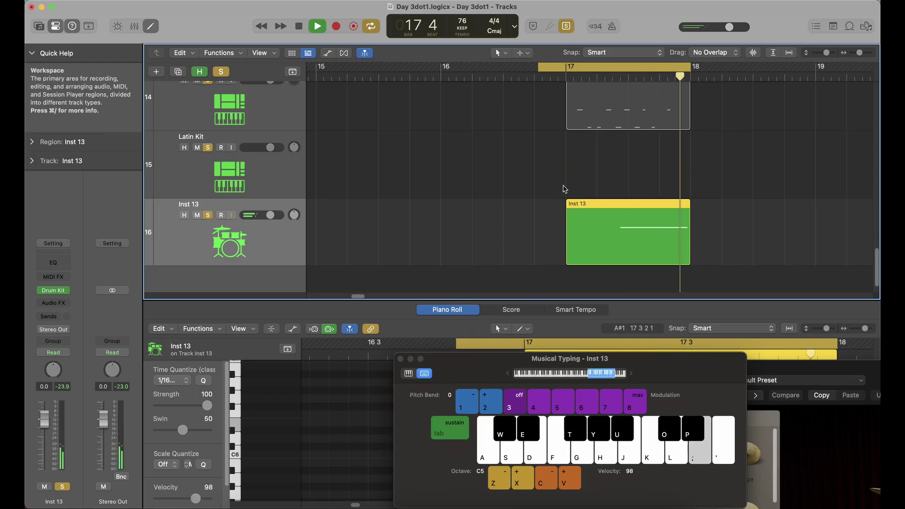
key(space)
Start exporting the Inst 13 region as an audio file, with the custom filename text "Cybaal Reverse"
right_click(642, 218)
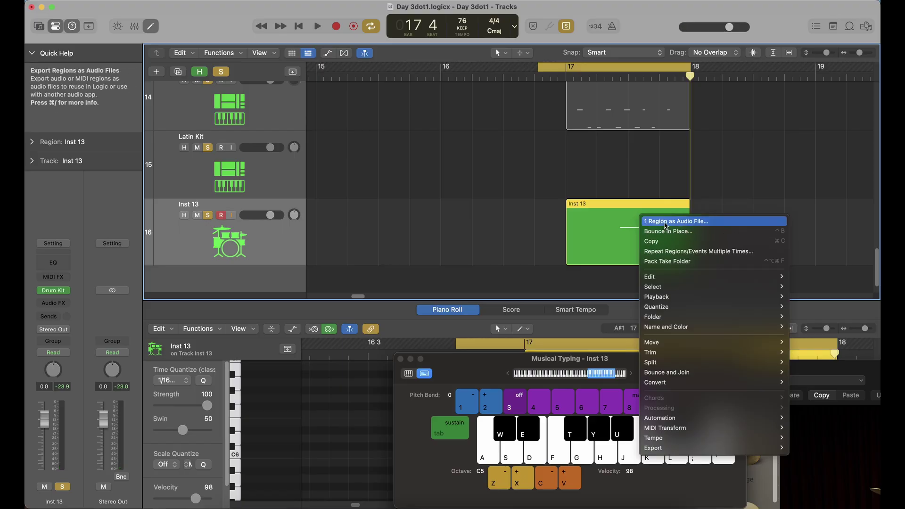
click(666, 222)
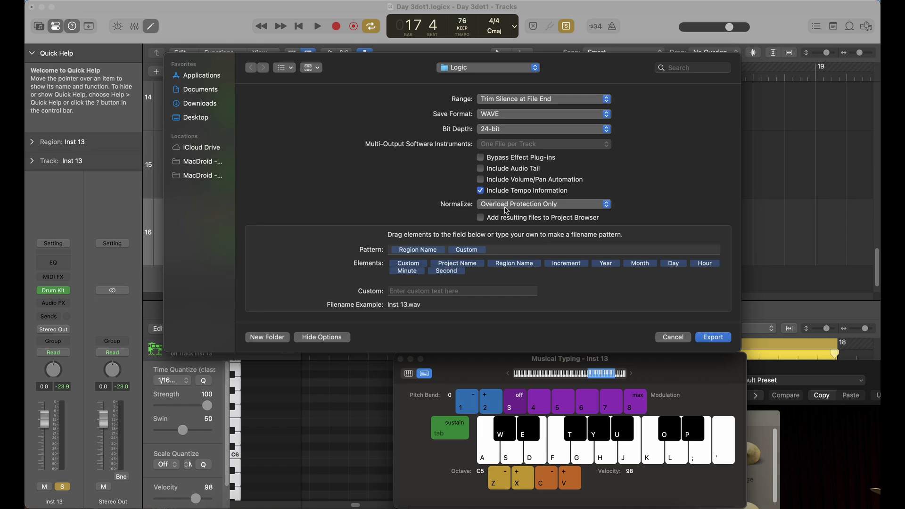
click(455, 291)
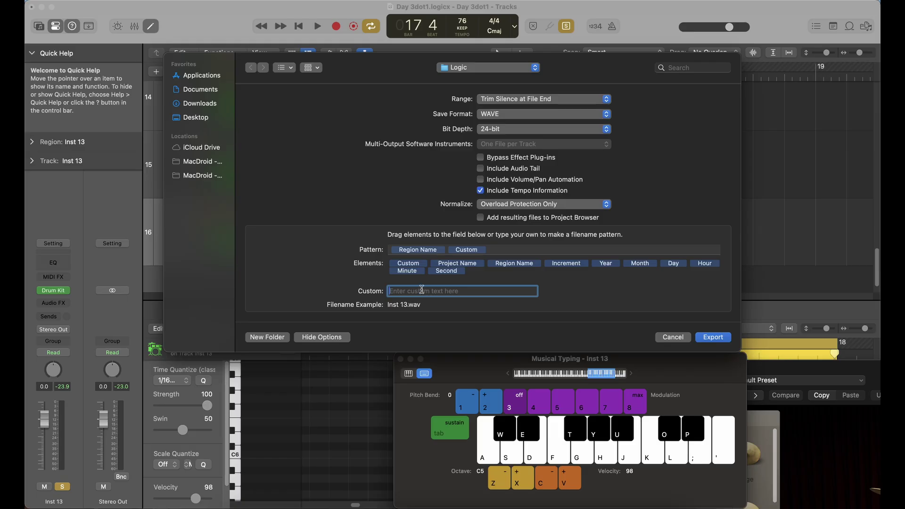
text(Cybakl)
key(BackSpace)
text(al Reverse)
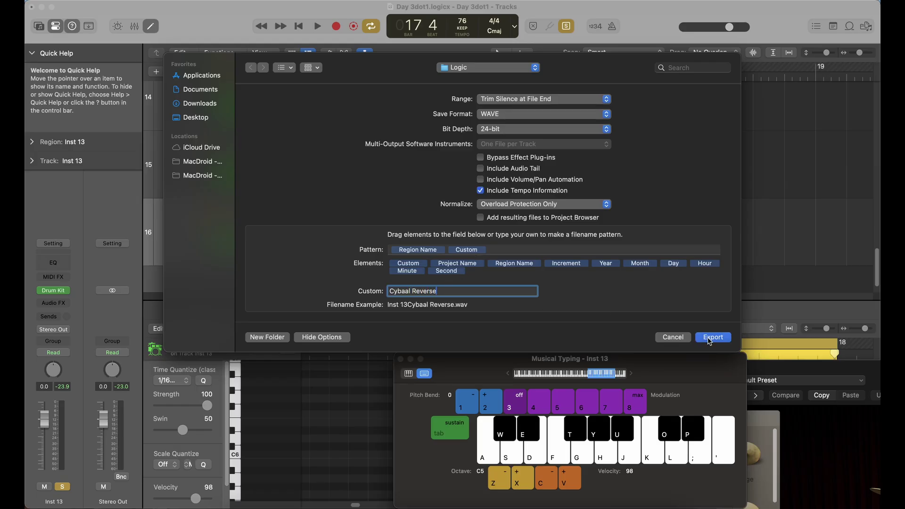
Choose the Day 3 proj folder as the export destination
click(467, 70)
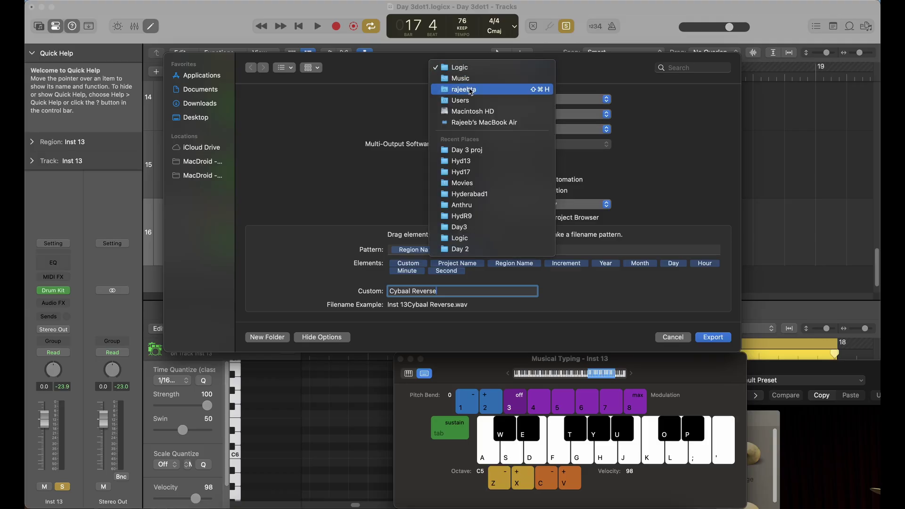
click(476, 150)
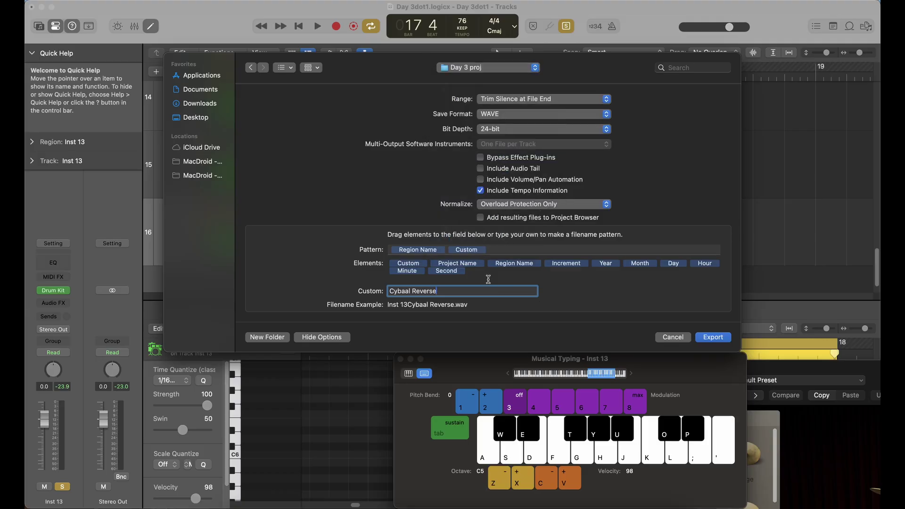
click(510, 71)
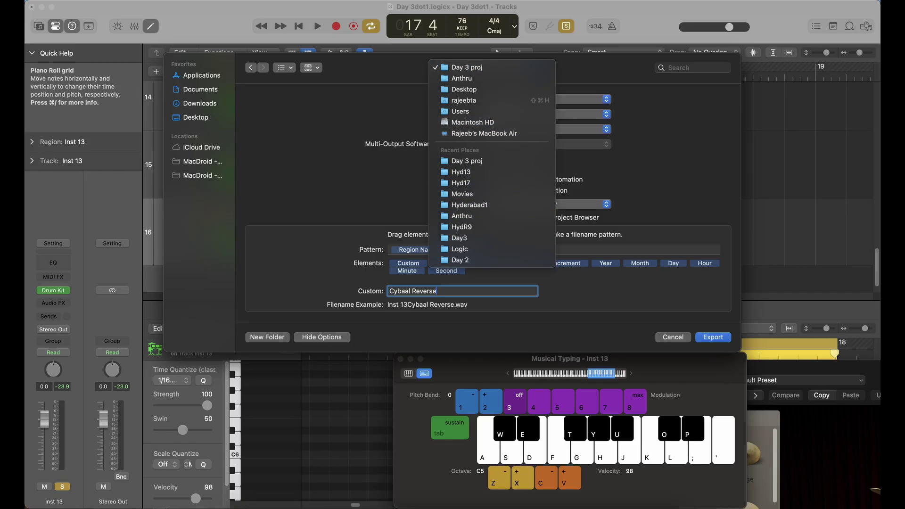
Switch to the Finder window of Downloads and check the available folder locations
click(230, 508)
right_click(230, 507)
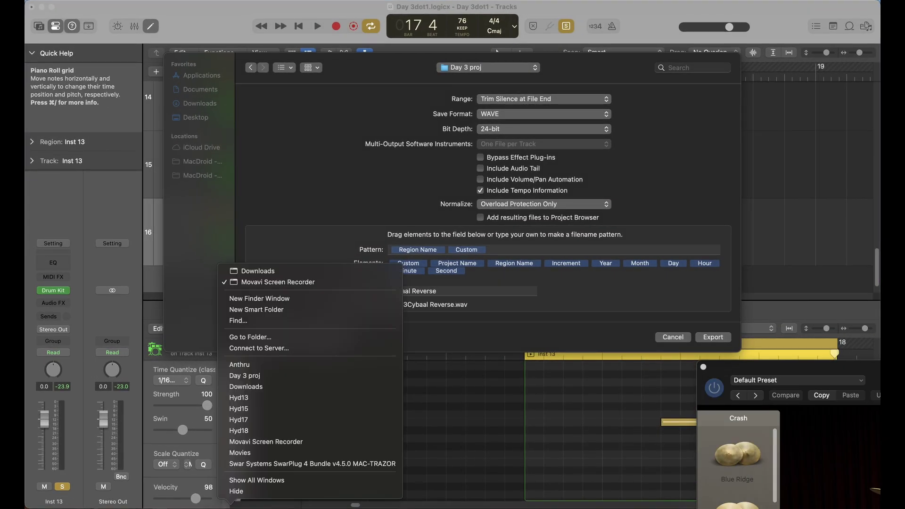
click(258, 271)
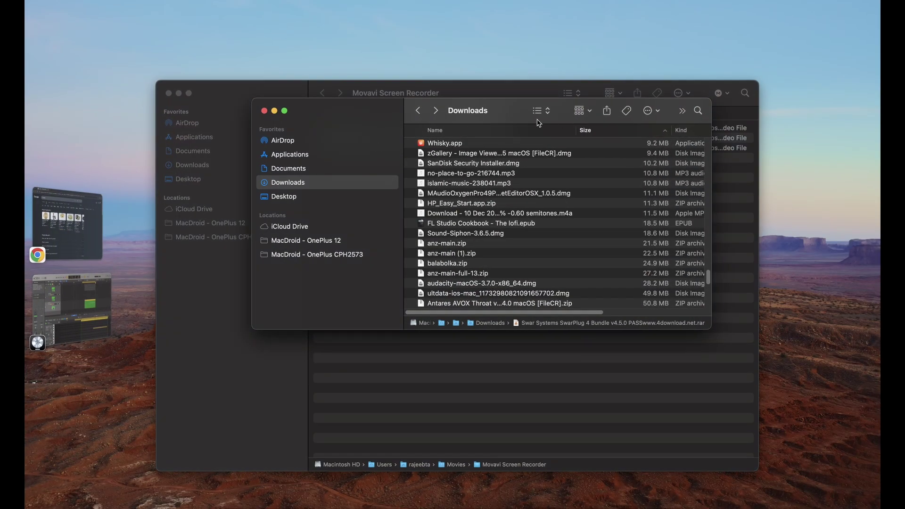
click(153, 1)
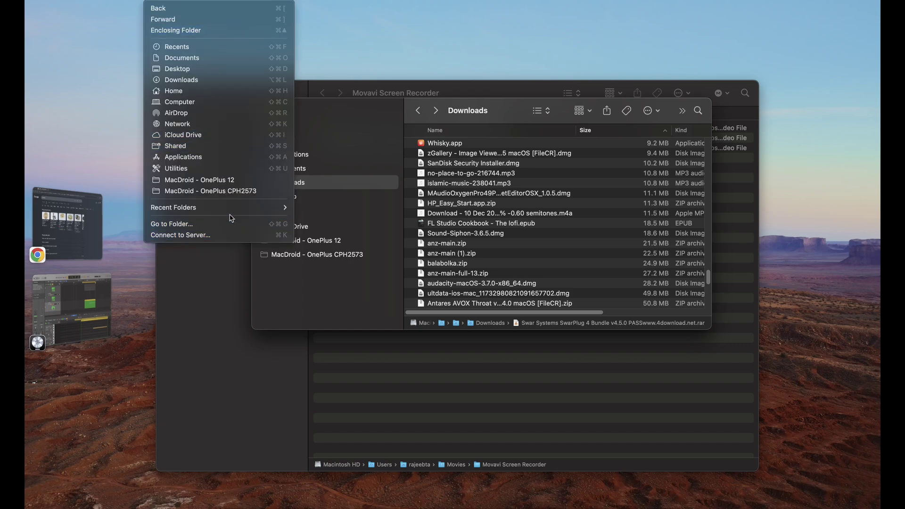
click(829, 505)
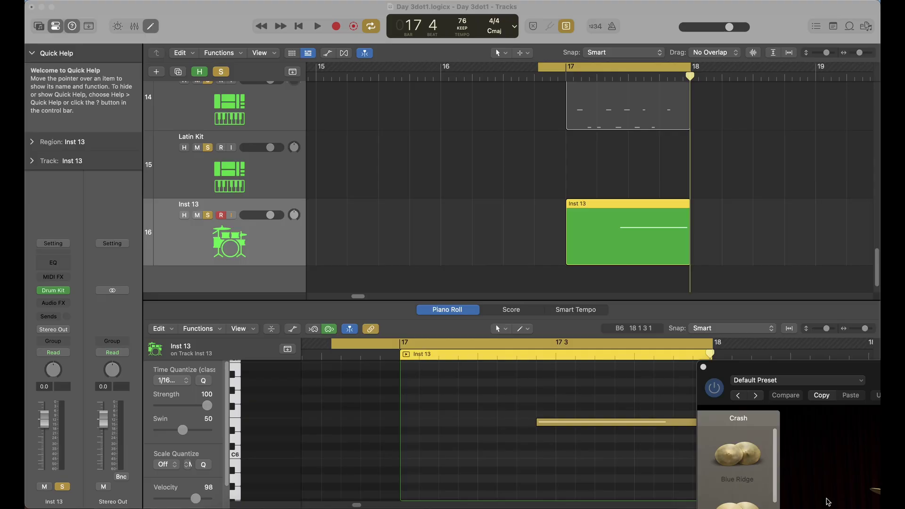
Export the Inst 13 region as a 24-bit WAVE file into the Day 4 folder, with custom text "Cybaal Reverse"
right_click(640, 234)
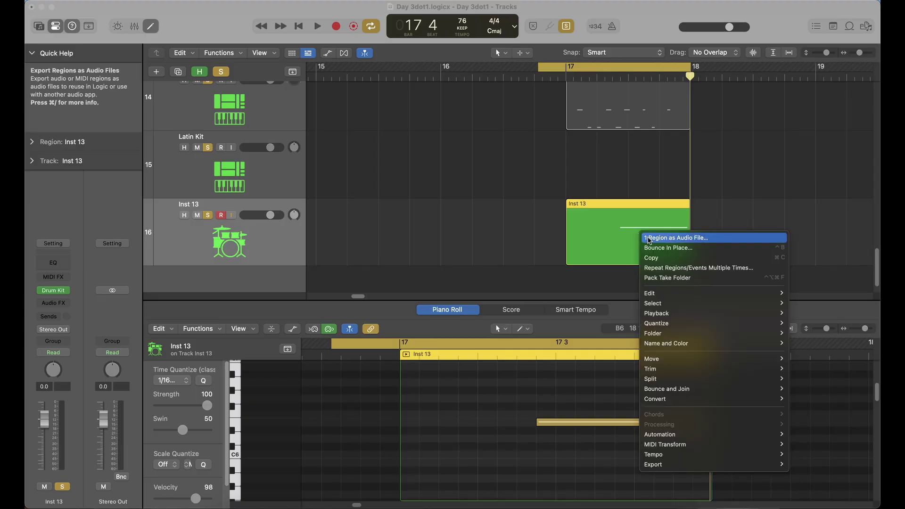
click(649, 239)
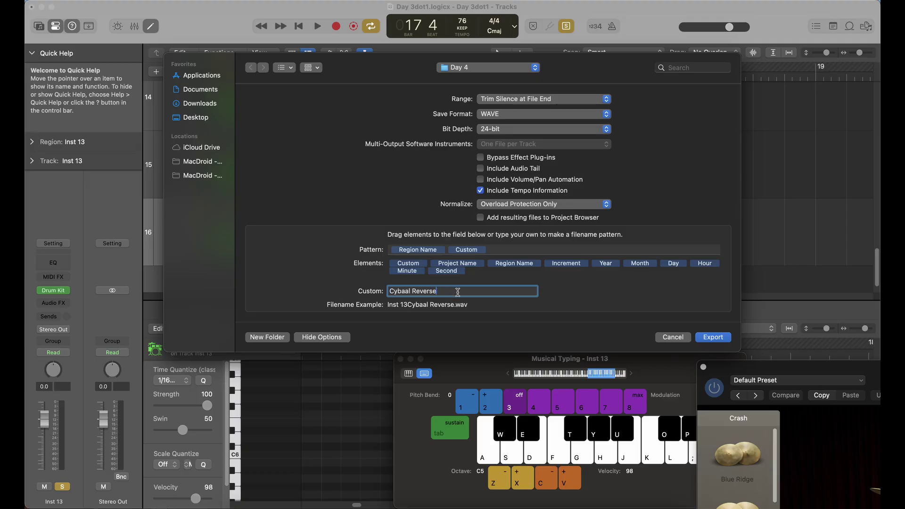
click(719, 340)
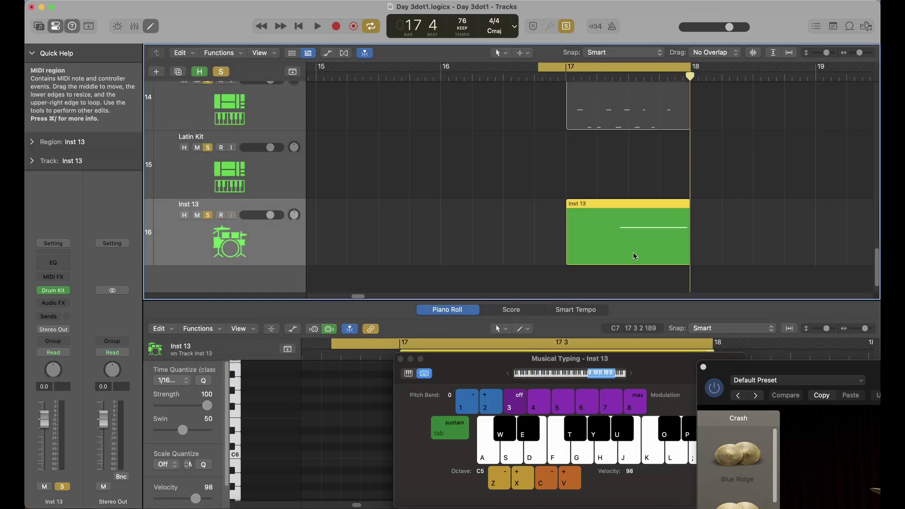
Create a new software instrument track below Inst 13
scroll(471, 260, down, 2)
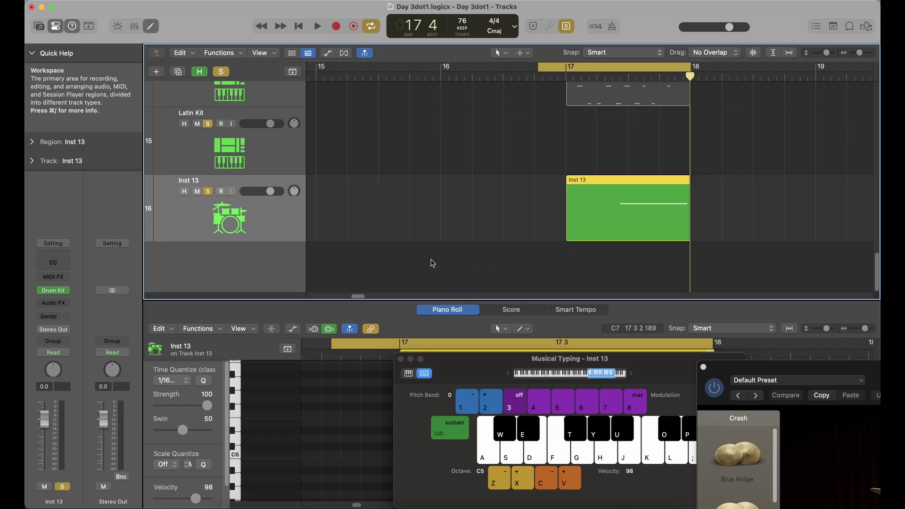
right_click(282, 257)
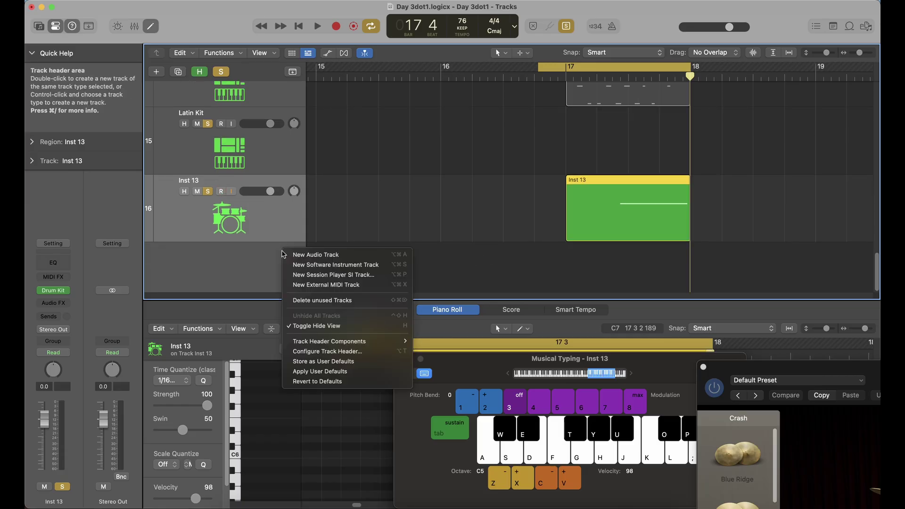
click(320, 269)
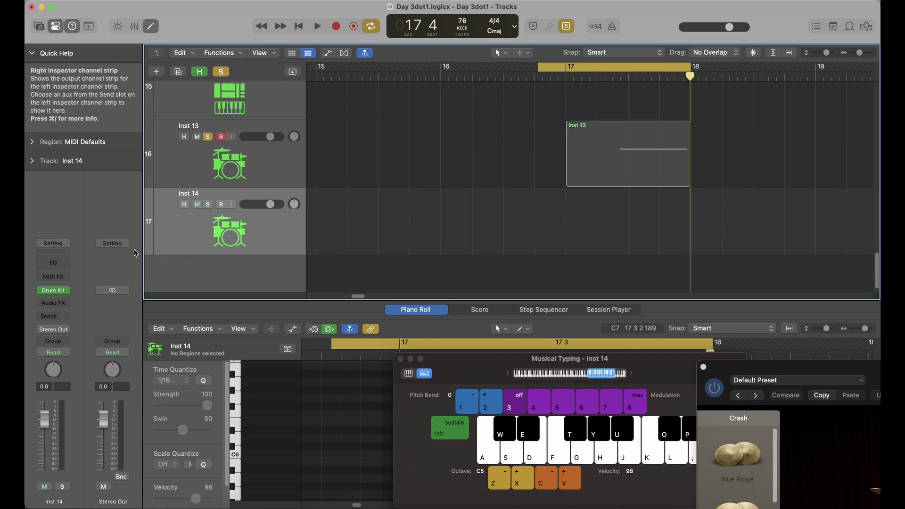
Replace the Inst 14 track's instrument with Quick Sampler (Single Sample) in stereo and reposition its plug-in window
click(72, 292)
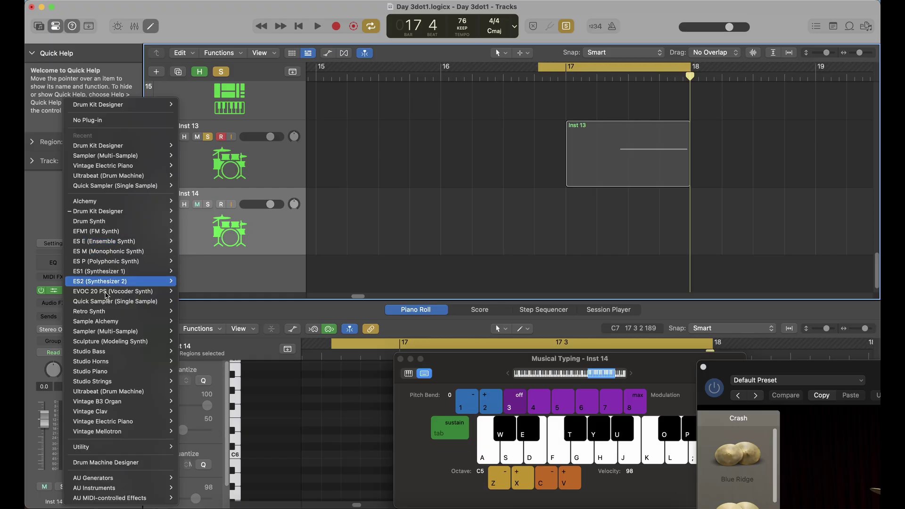
mouse_move(132, 337)
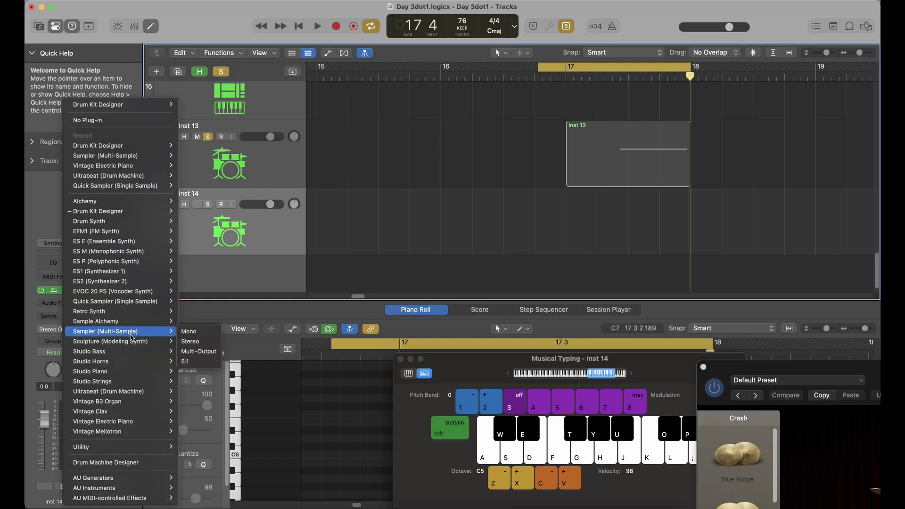
mouse_move(124, 304)
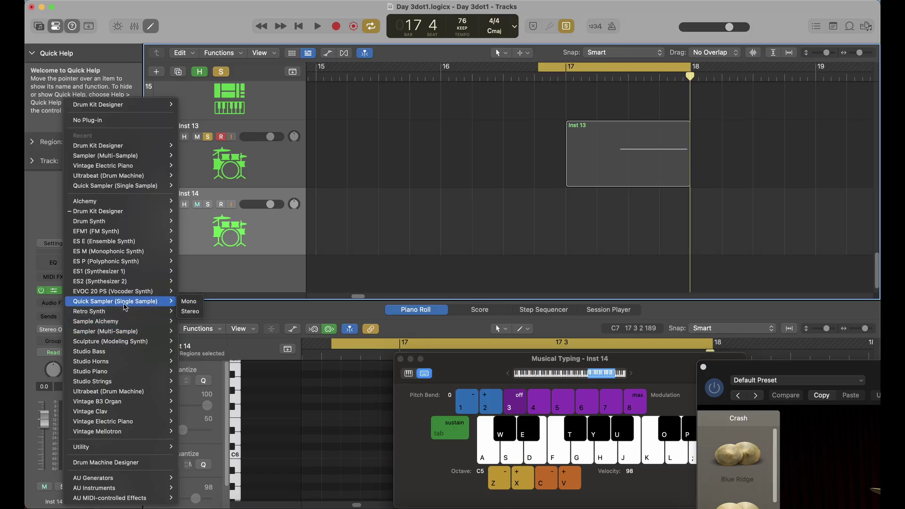
click(194, 311)
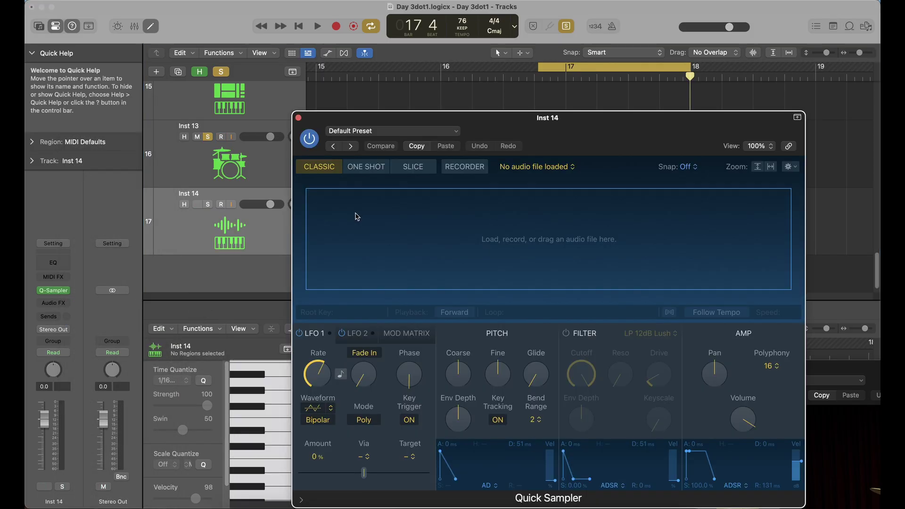
drag(542, 122, 513, 82)
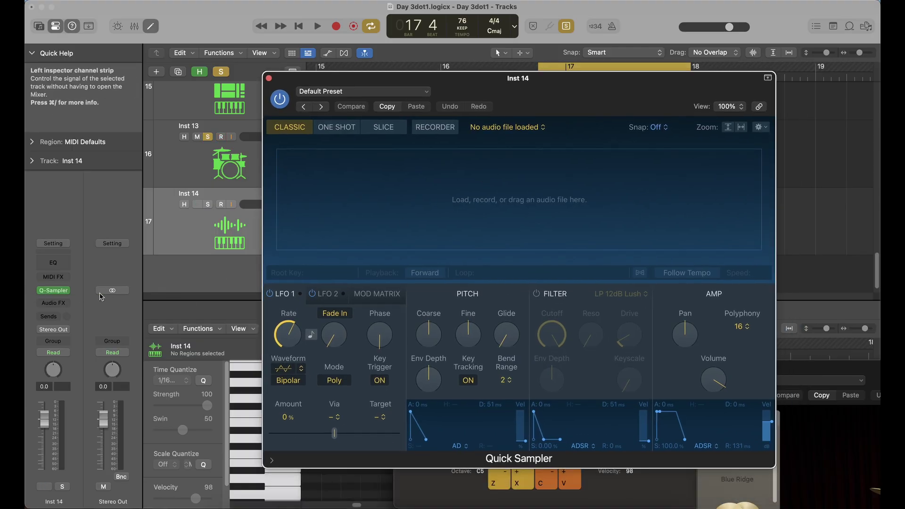
Load "Inst 13Cybaal Reverse.wav" into Quick Sampler with the Original option and crop the sample
click(530, 203)
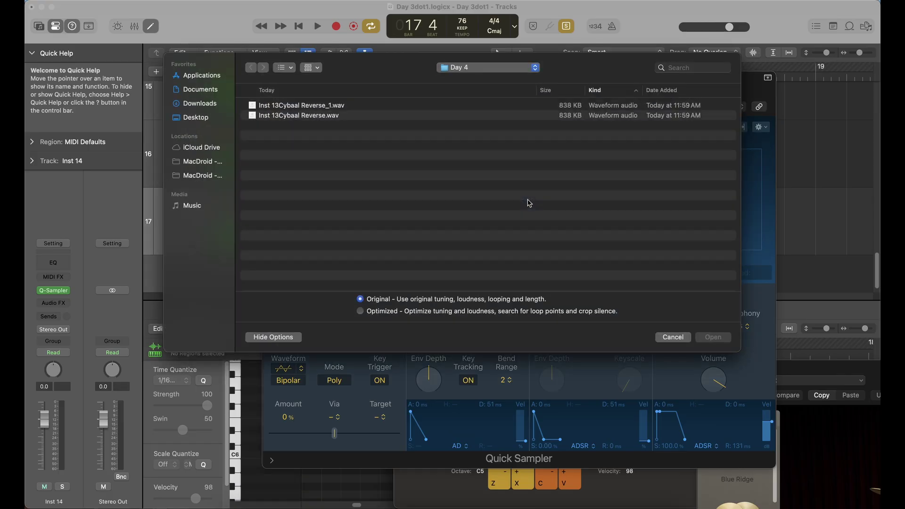
click(325, 117)
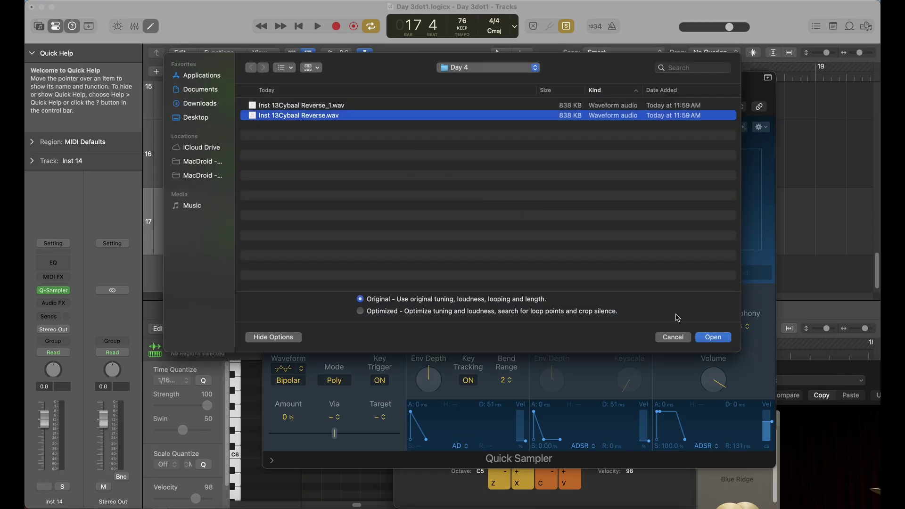
click(715, 338)
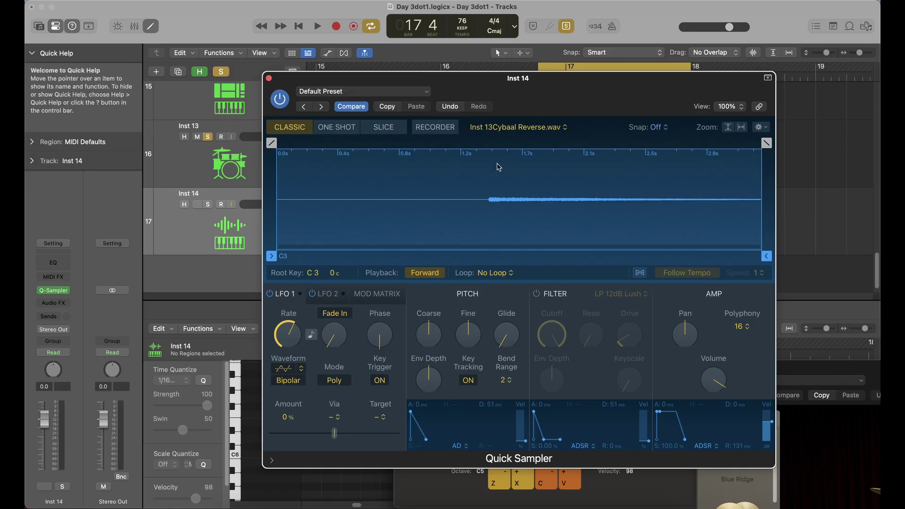
right_click(544, 174)
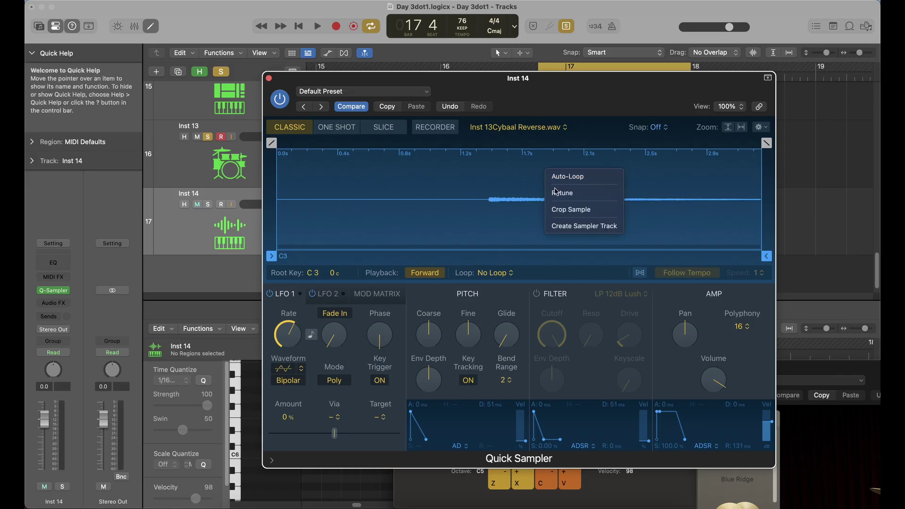
click(560, 211)
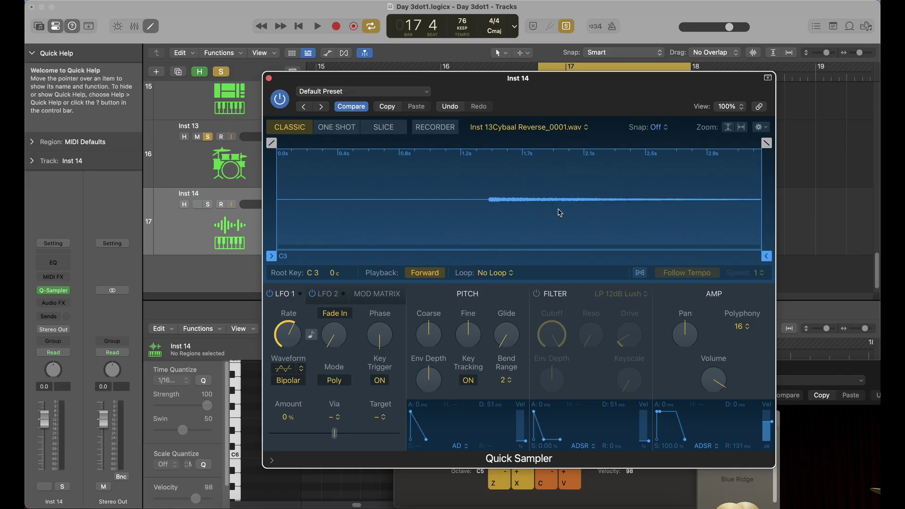
Auto-loop and crop the sample in Quick Sampler, shifting the loop area over the audible cymbal hit
right_click(627, 169)
click(636, 175)
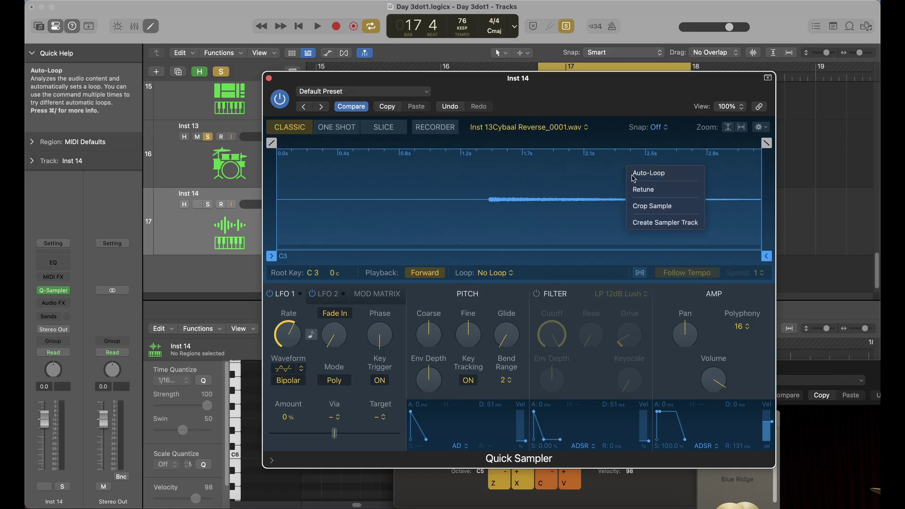
right_click(570, 172)
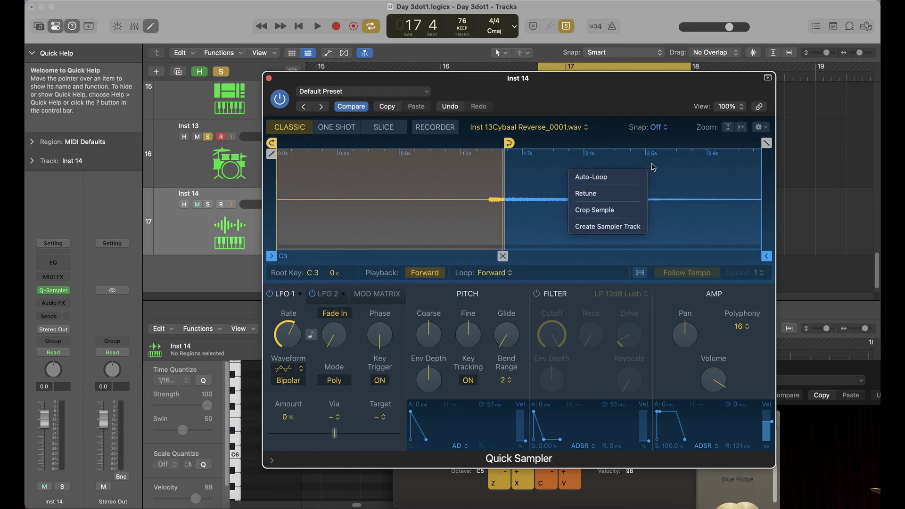
click(619, 210)
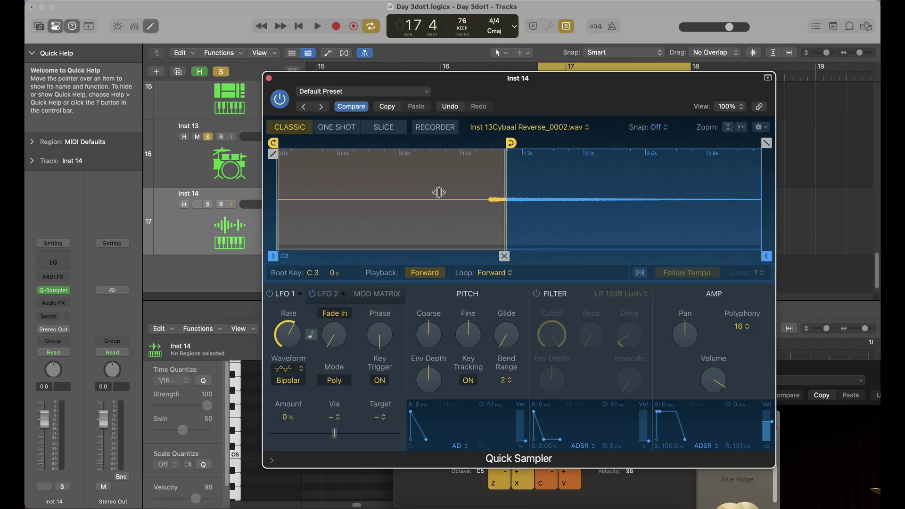
drag(617, 210, 645, 188)
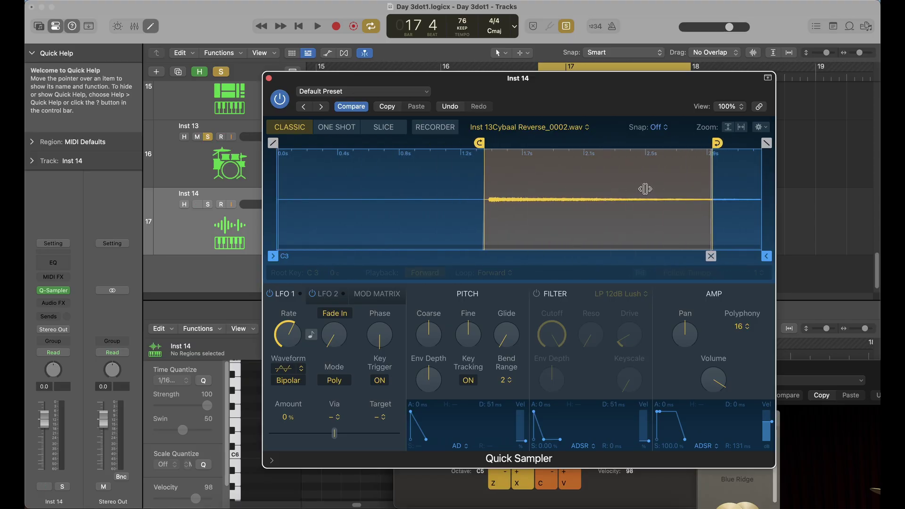
Retune the sample and adjust its loop to start at about 0.554 s with a crossfade length of 0 s
right_click(724, 163)
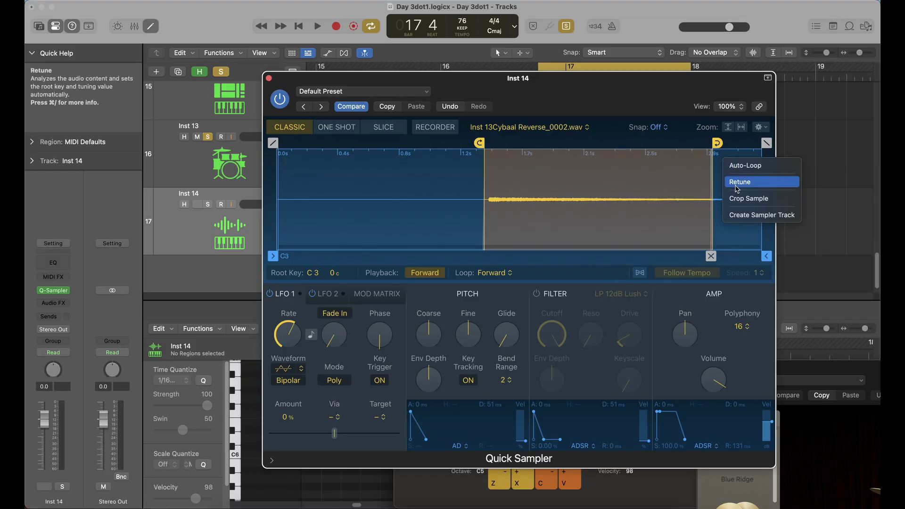
click(737, 187)
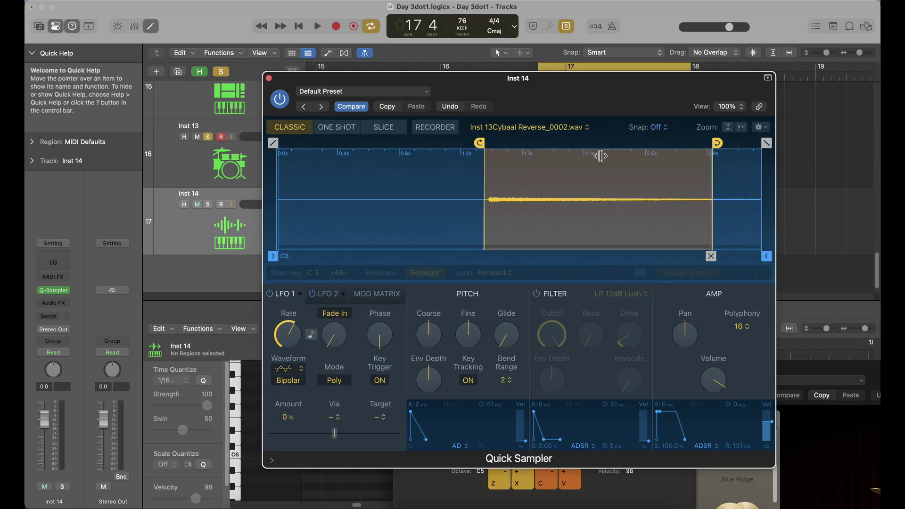
drag(483, 163, 362, 163)
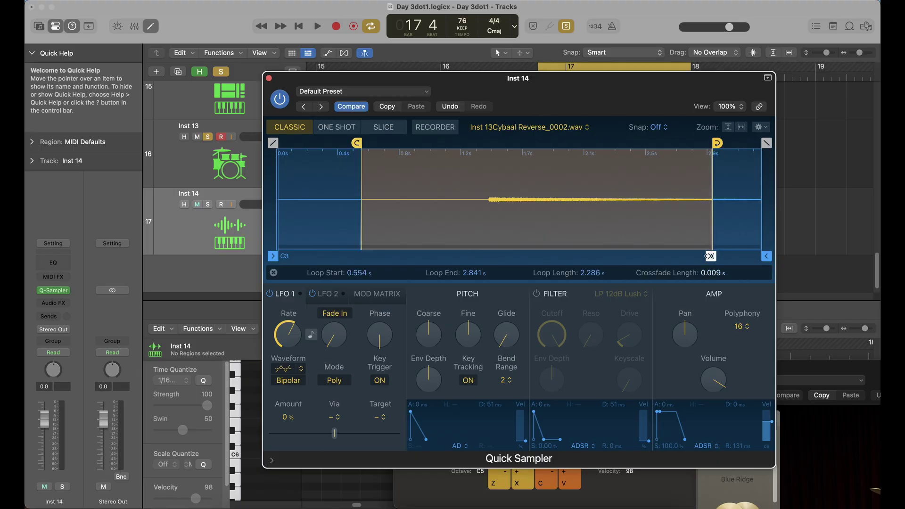
mouse_move(709, 256)
mouse_down()
mouse_move(581, 252)
mouse_move(729, 244)
mouse_up()
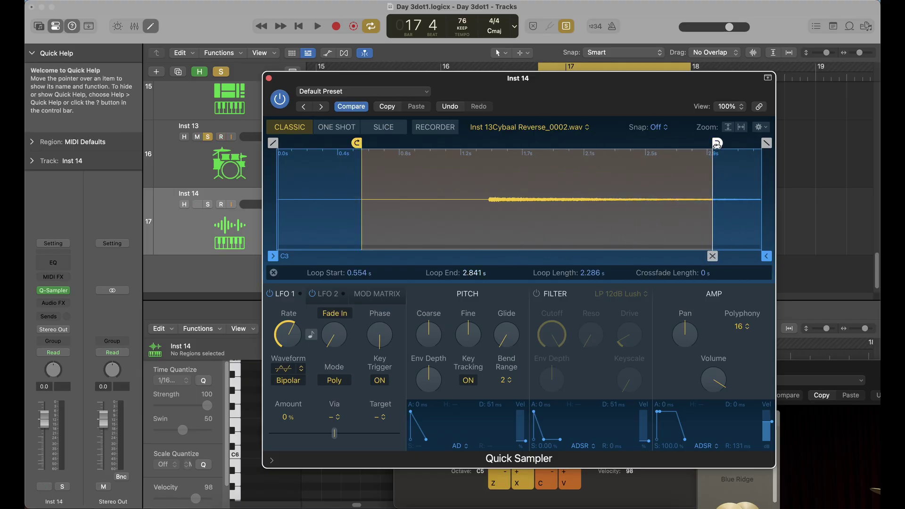
Run Auto-Loop within Loop Area and crop the sample to the resulting loop
right_click(538, 203)
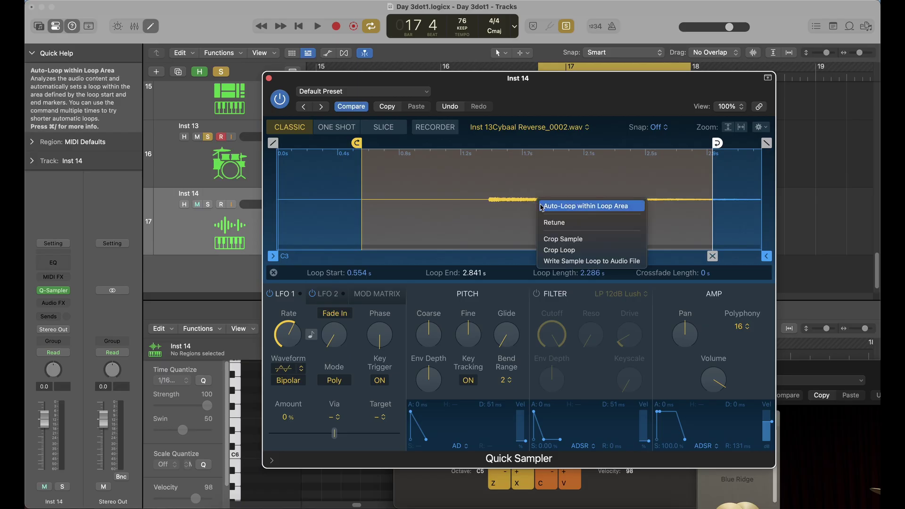
click(542, 207)
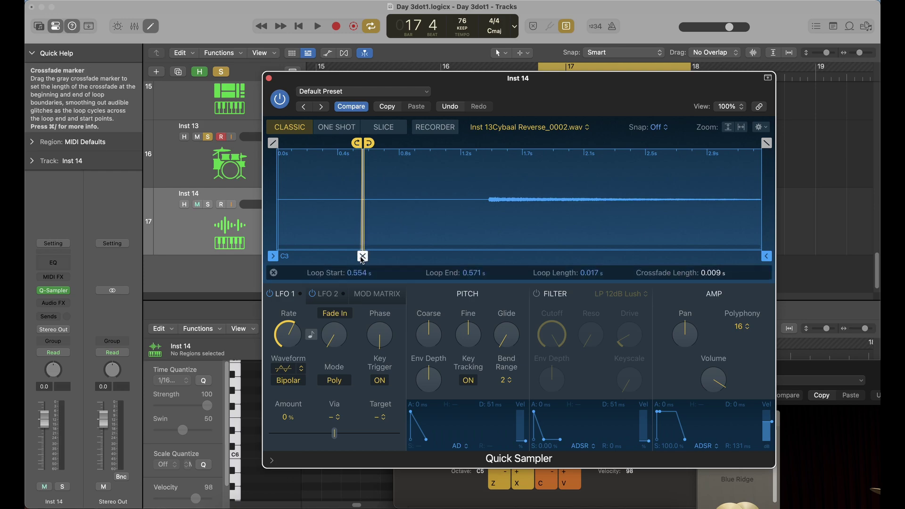
right_click(362, 258)
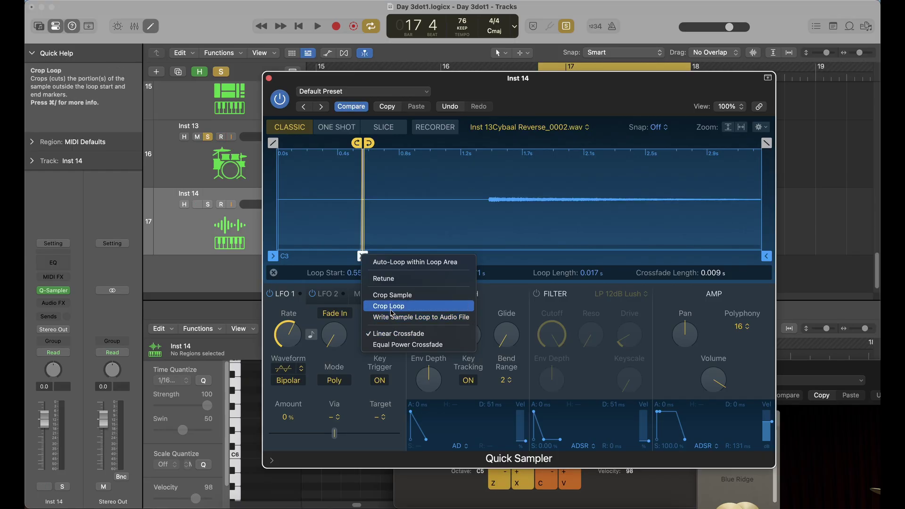
click(390, 307)
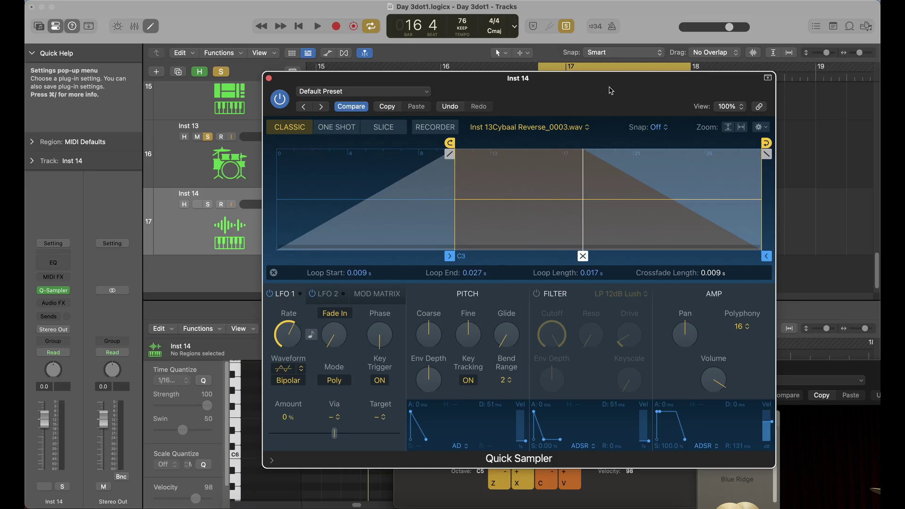
Close the Quick Sampler window and delete the Inst 14 track
click(269, 78)
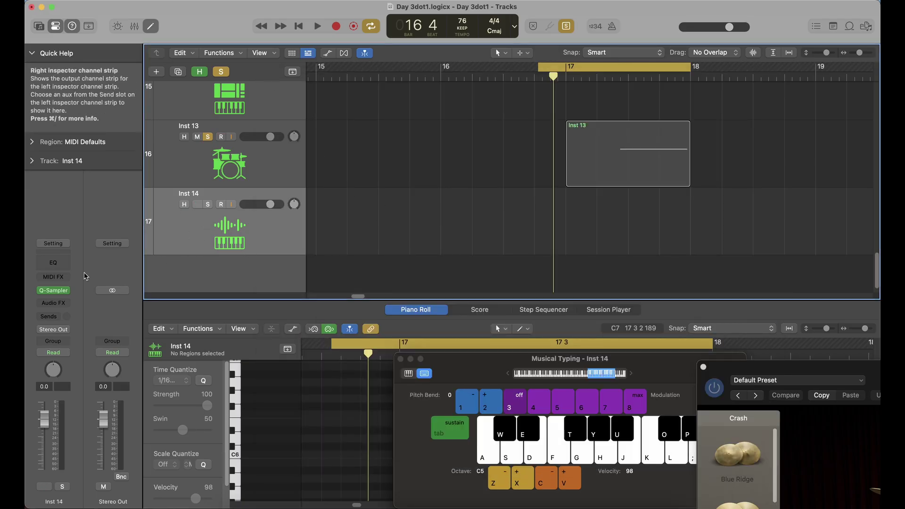
click(62, 293)
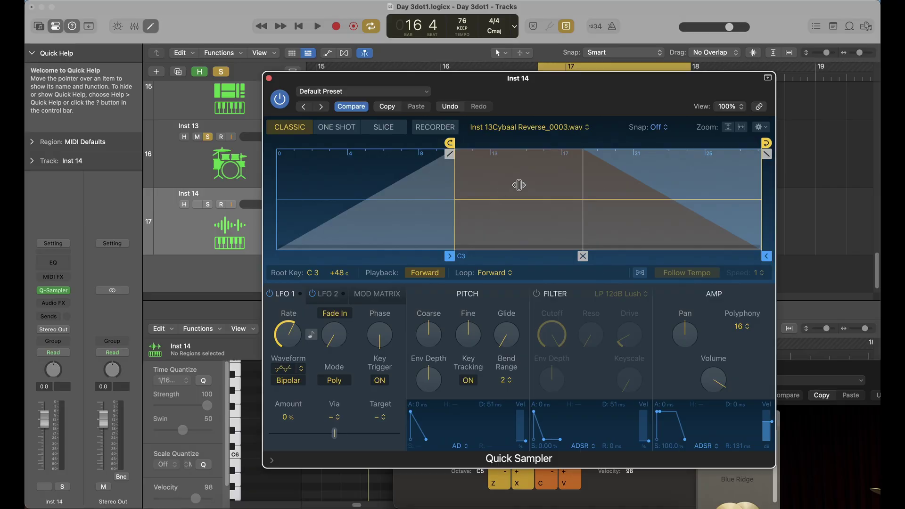
right_click(555, 191)
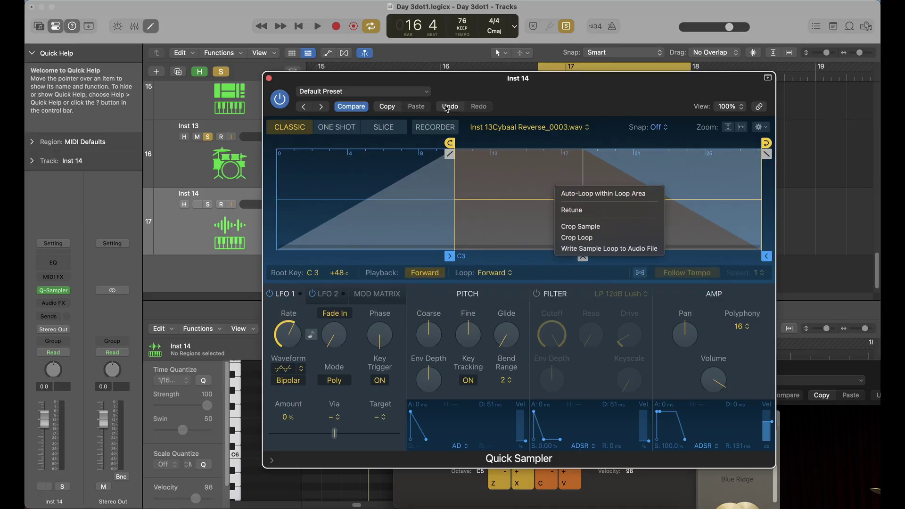
click(268, 78)
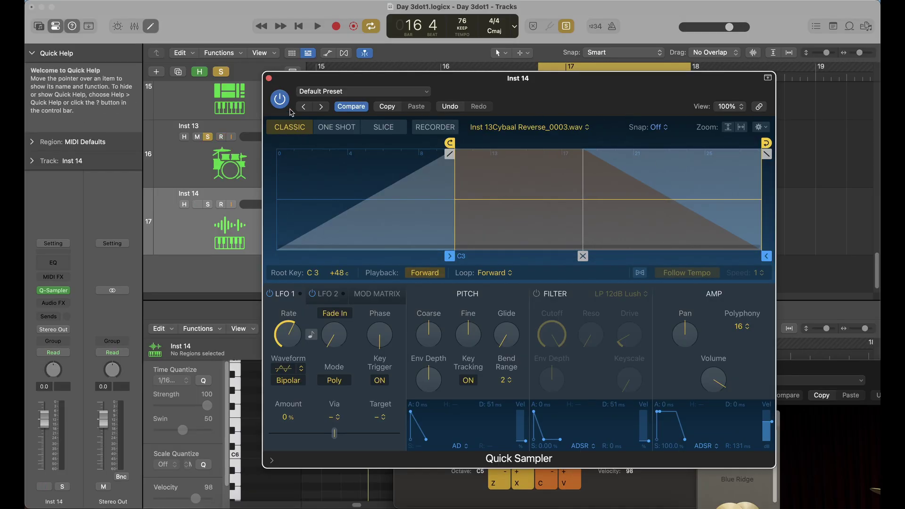
click(269, 79)
key(ctrl+m)
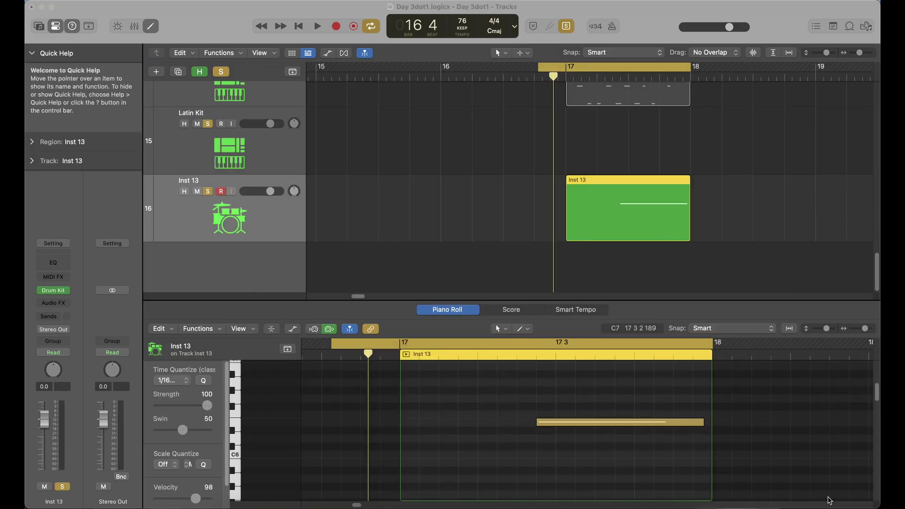
key(ctrl+r)
Create a new software instrument track below Inst 13 and replace its instrument with Quick Sampler (Single Sample) in stereo
right_click(290, 261)
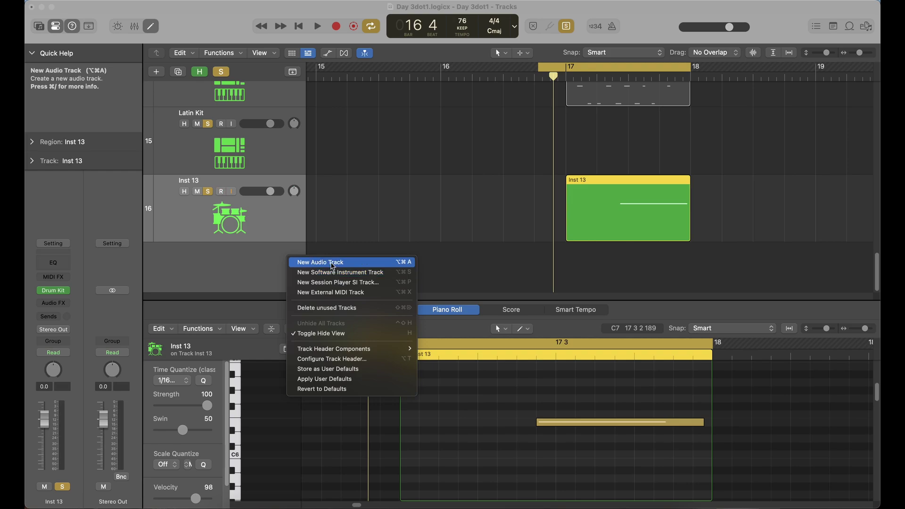
click(333, 273)
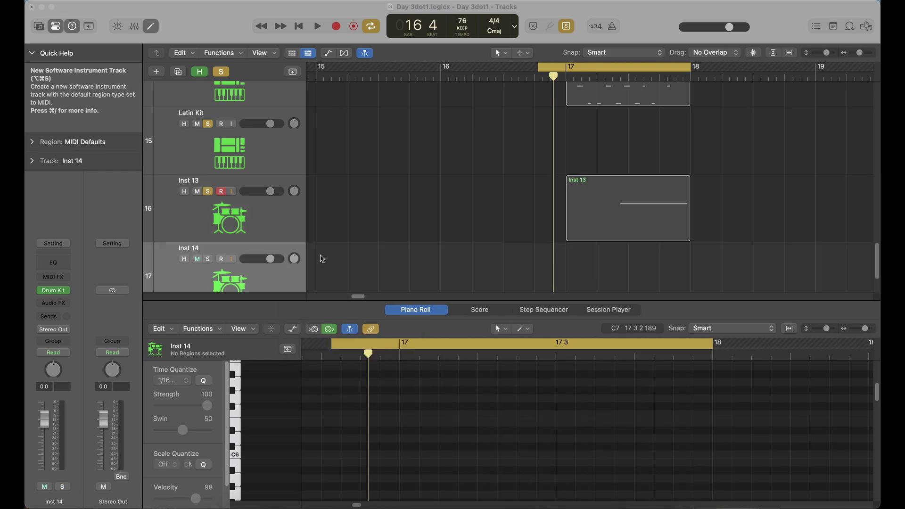
scroll(204, 265, down, 2)
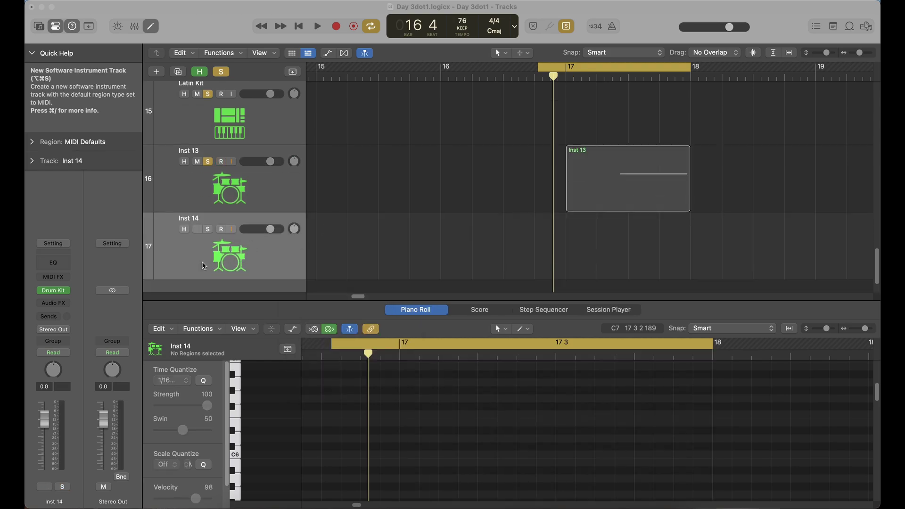
click(66, 291)
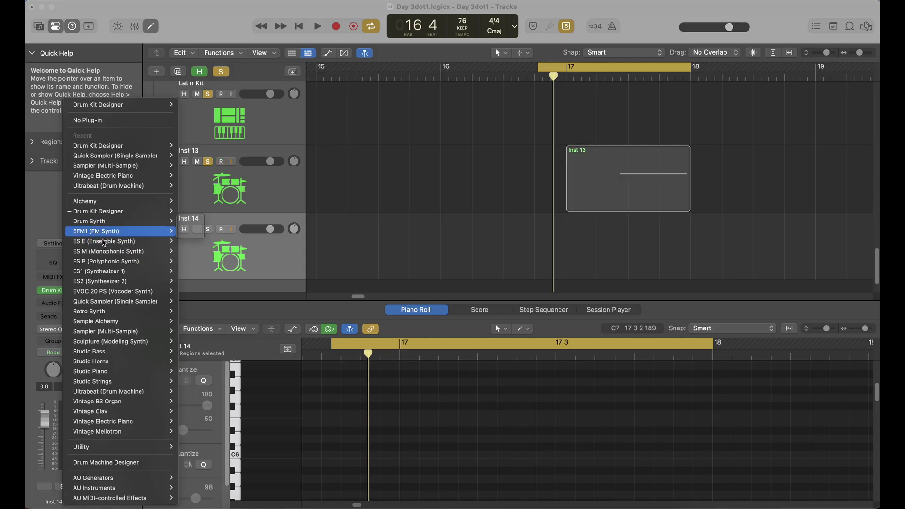
mouse_move(115, 305)
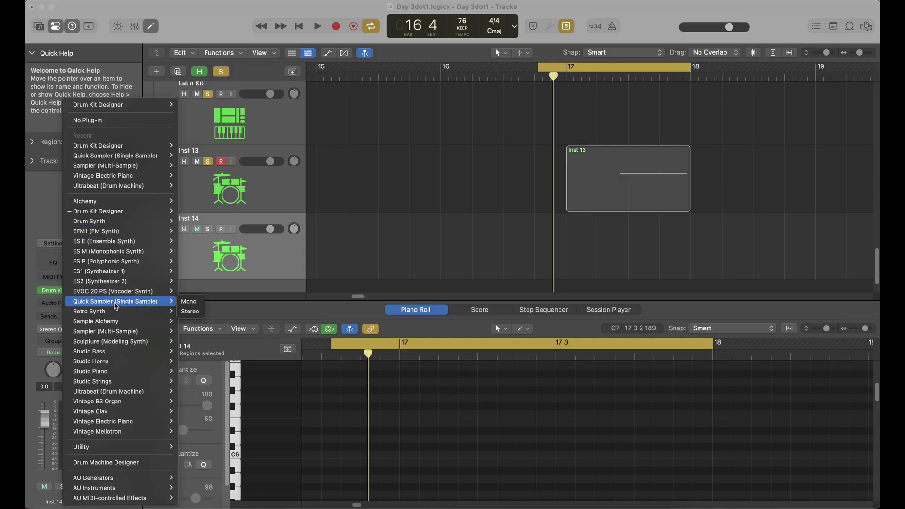
click(194, 312)
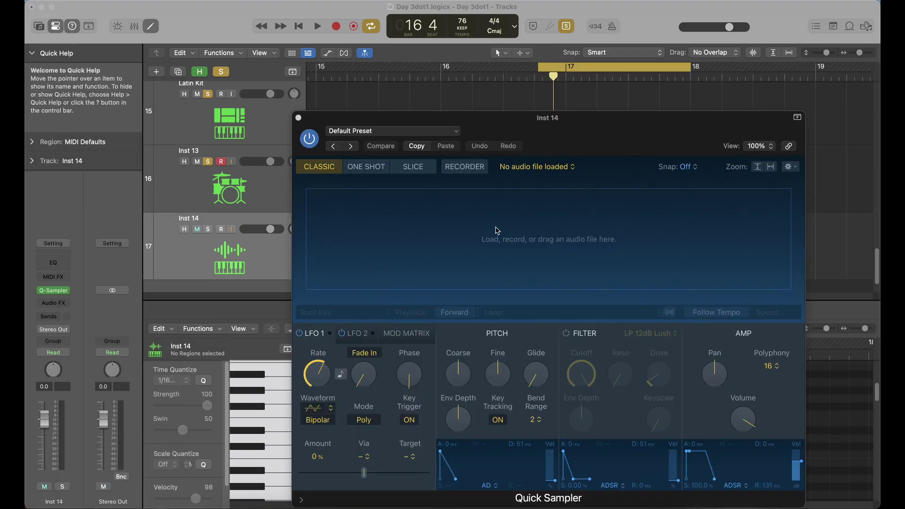
Load "Inst 13Cybaal Reverse.wav" from the Day 4 folder into the new Quick Sampler with the Original option
click(468, 233)
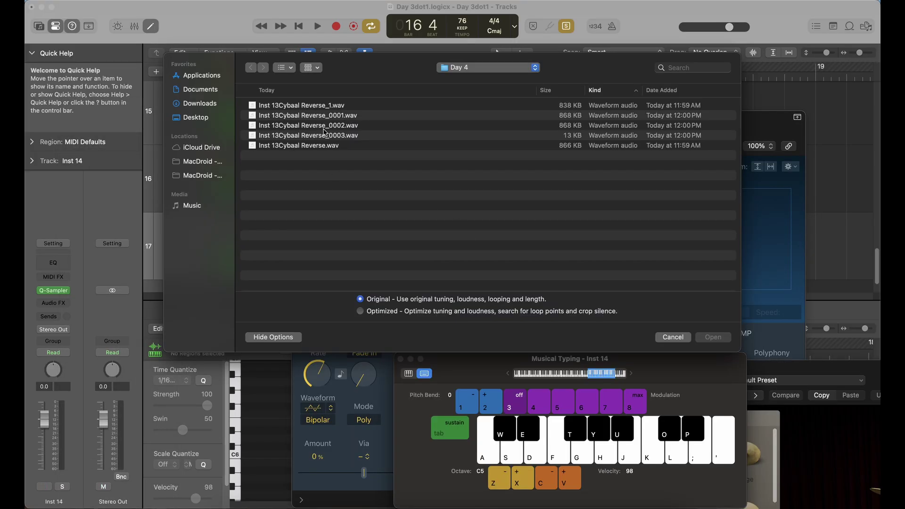
click(292, 146)
click(713, 337)
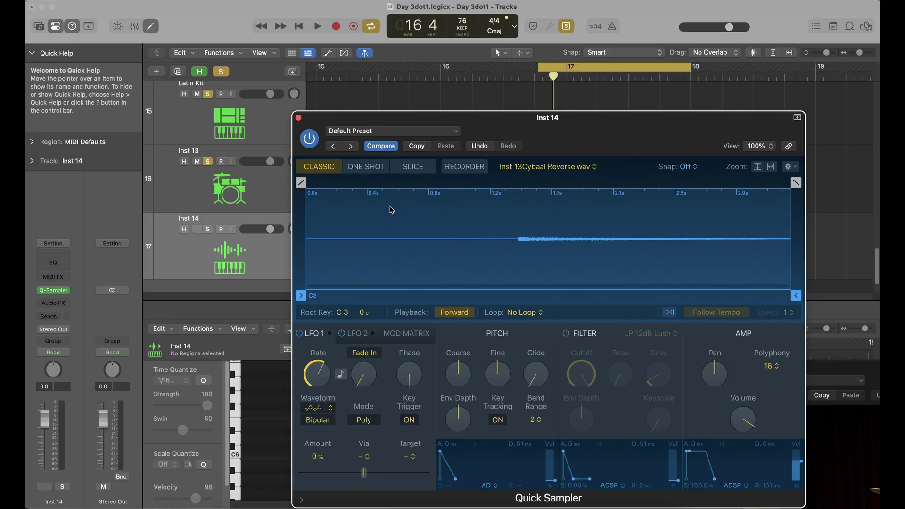
Solo the Inst 14 track and retune the loaded cymbal sample
key(s)
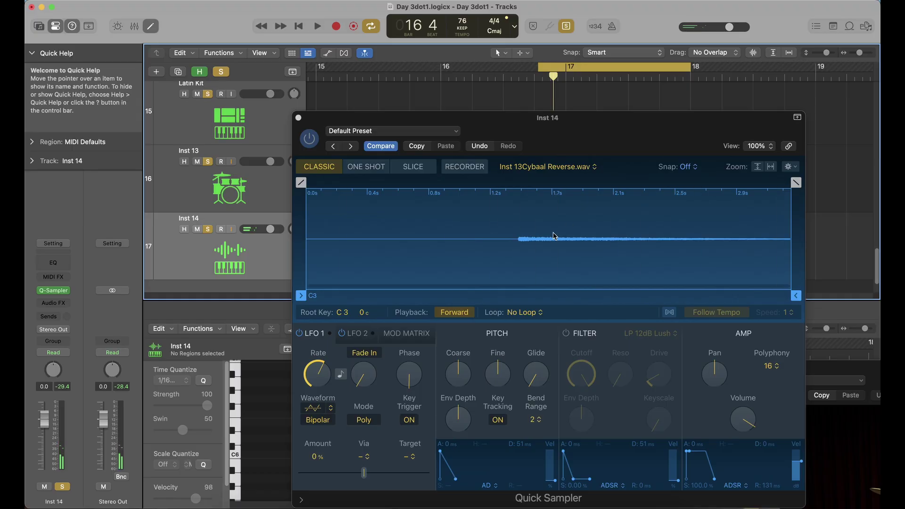
right_click(621, 227)
click(655, 250)
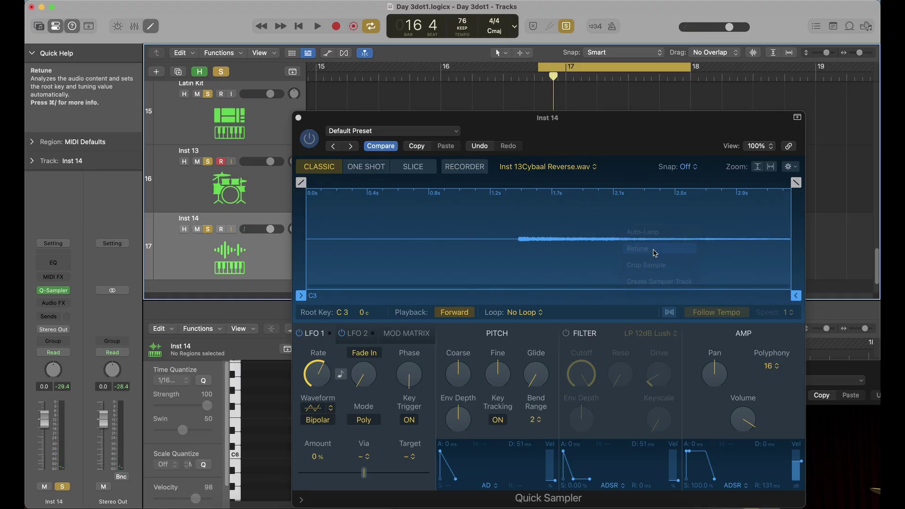
Crop the sample and trim its start to just before the cymbal hit, with playback set to Reverse
right_click(662, 231)
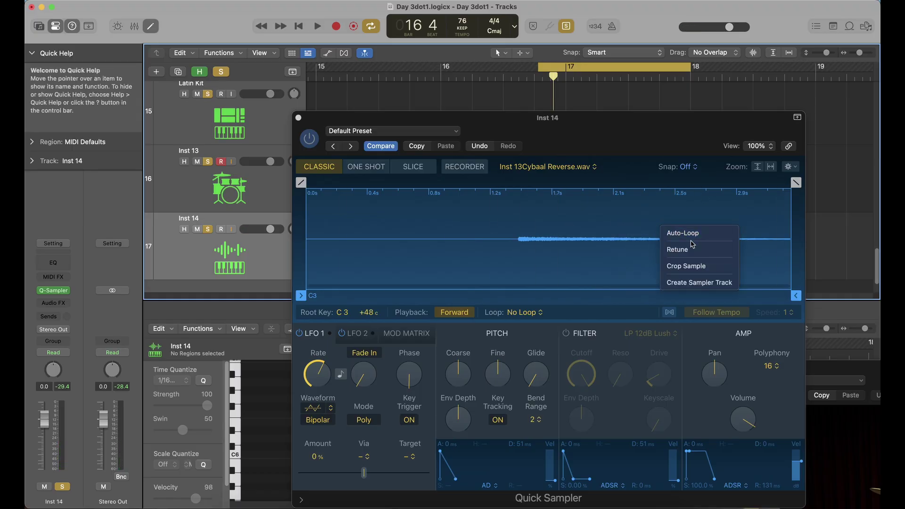
click(688, 265)
click(669, 224)
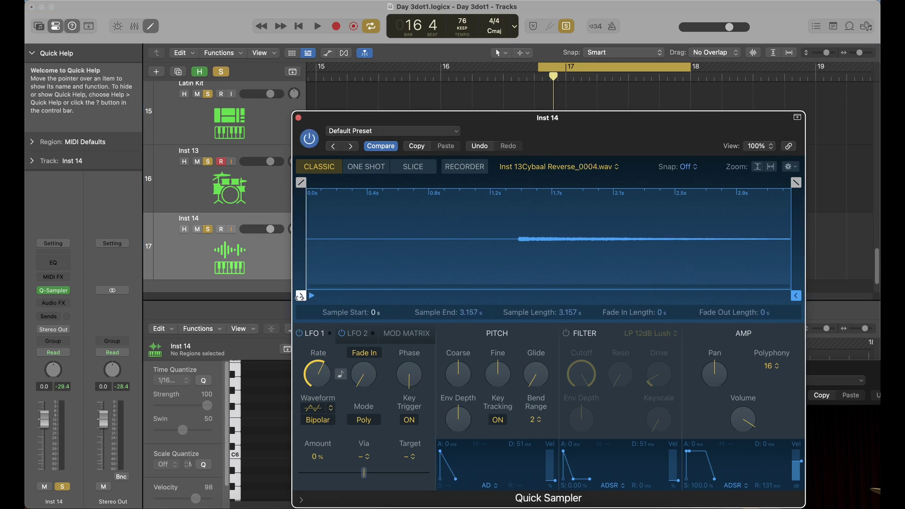
drag(300, 295, 517, 296)
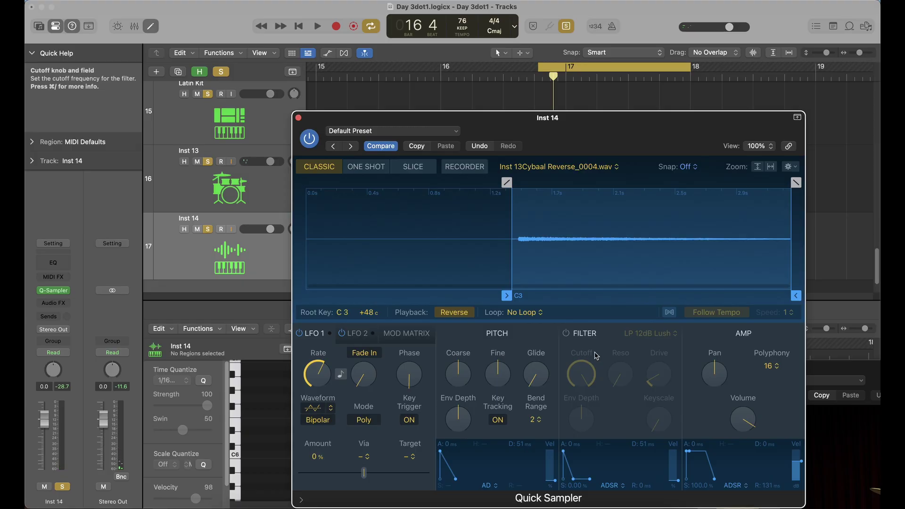
key(super+j)
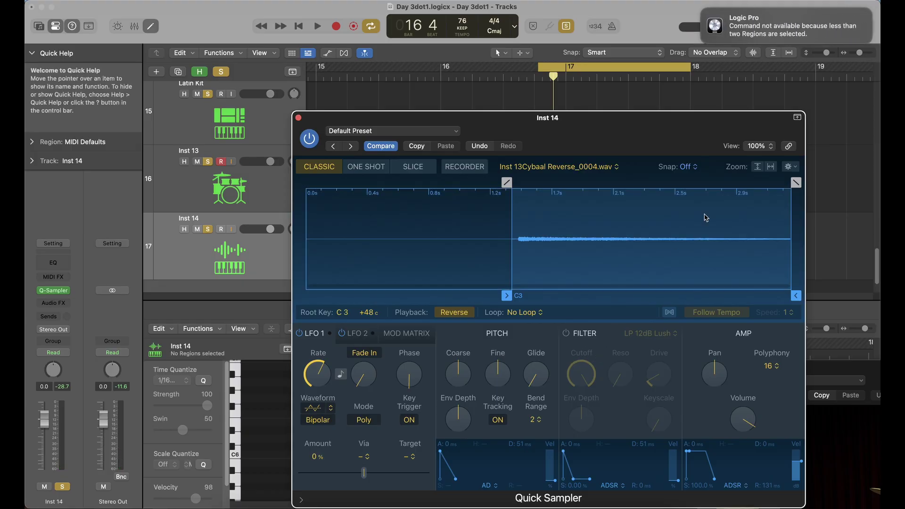
click(761, 42)
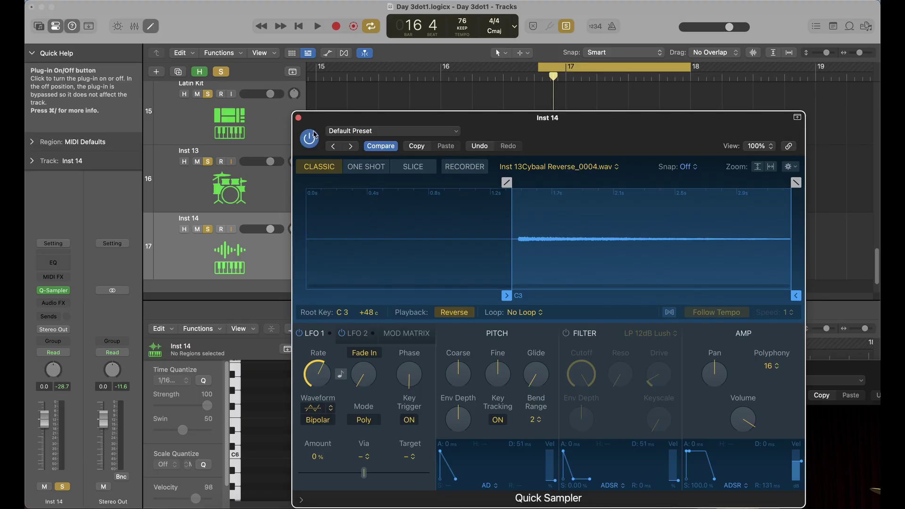
key(l)
key(h)
key(h)
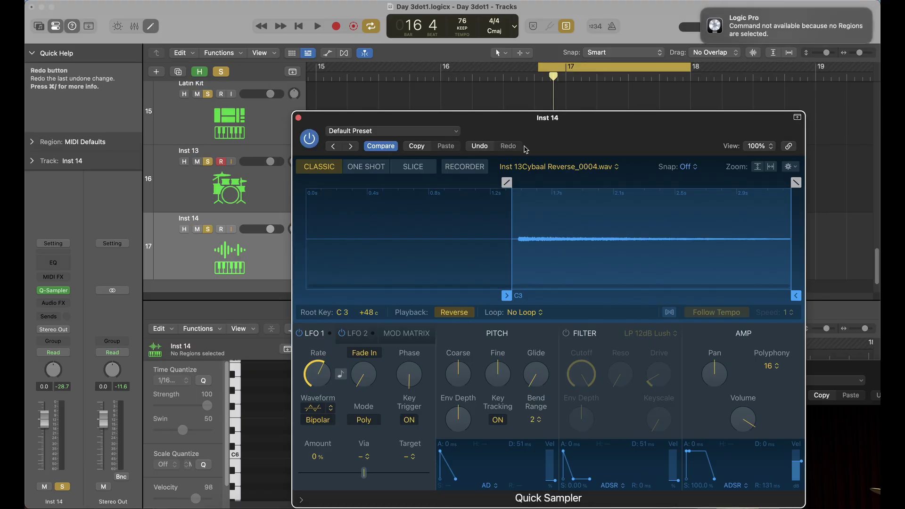
key(h)
key(g)
key(g)
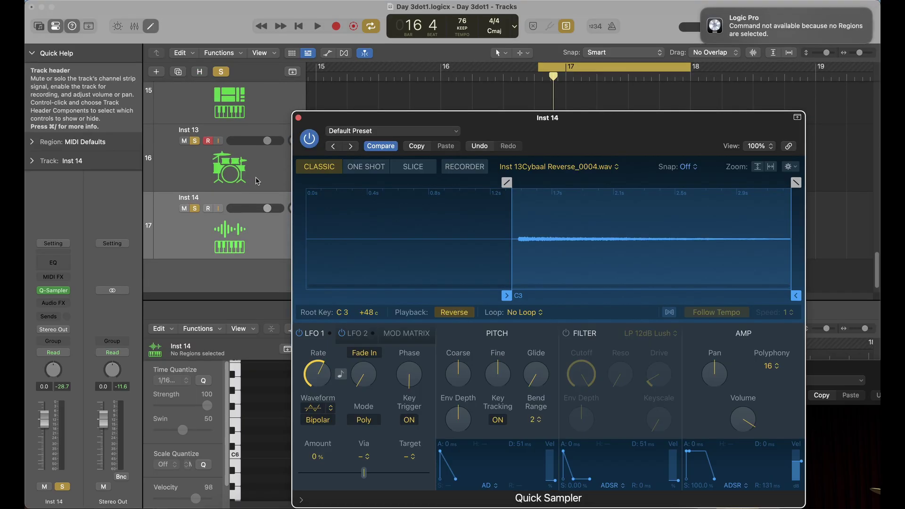
Select the Inst 14 track, show Musical Typing and play several notes to audition the reversed cymbal
click(255, 246)
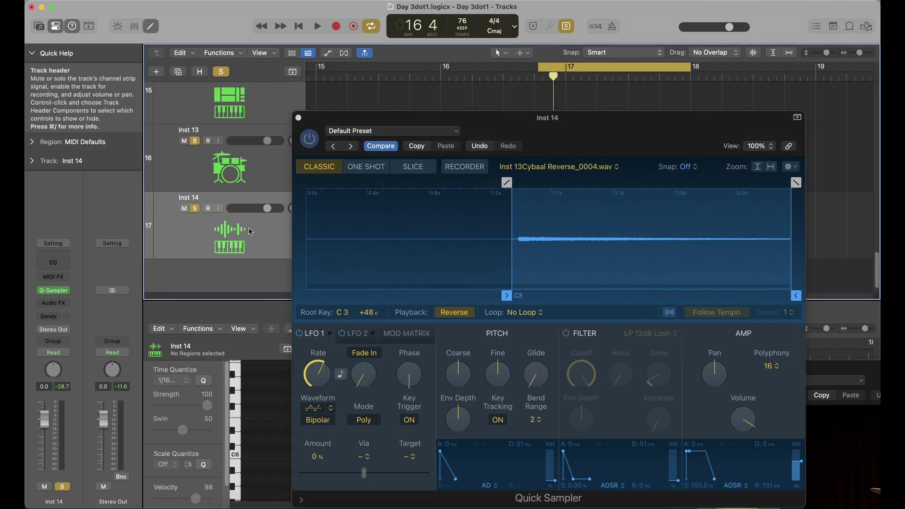
key(super+k)
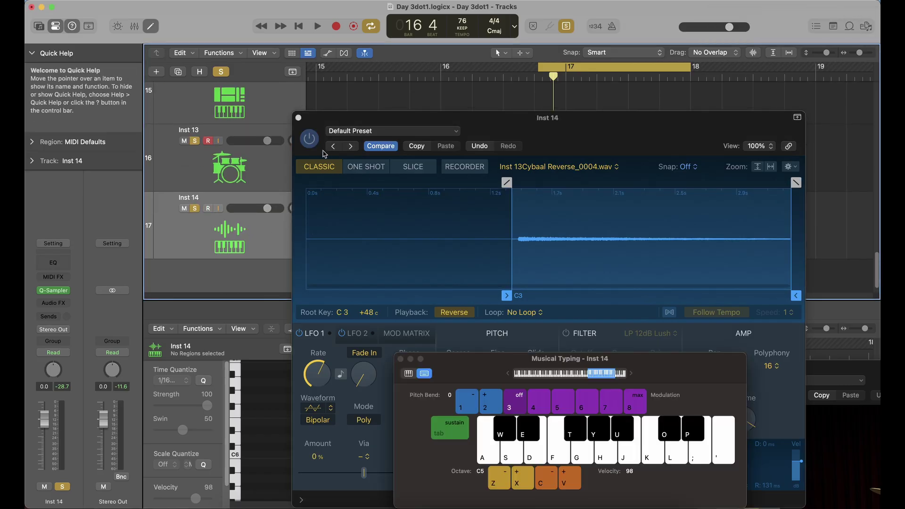
key(h)
key(j)
key(k)
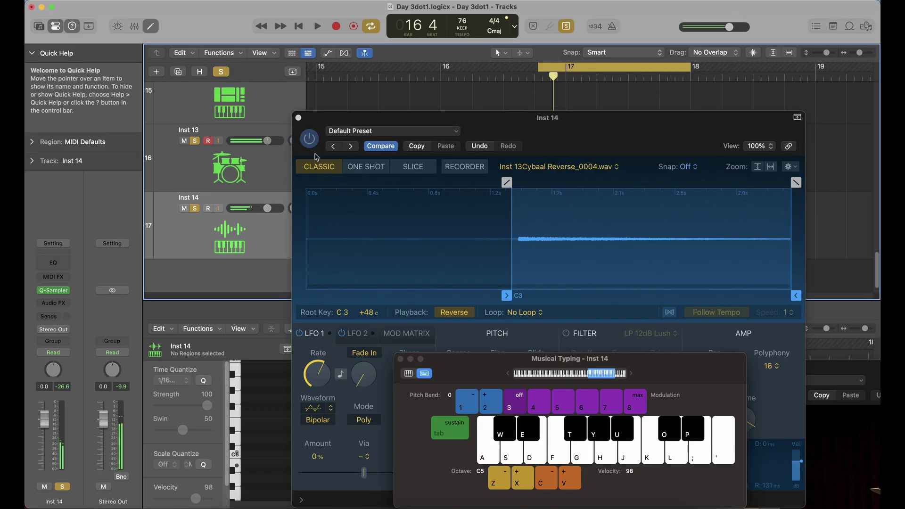
key(k)
key(h)
key(f)
key(g)
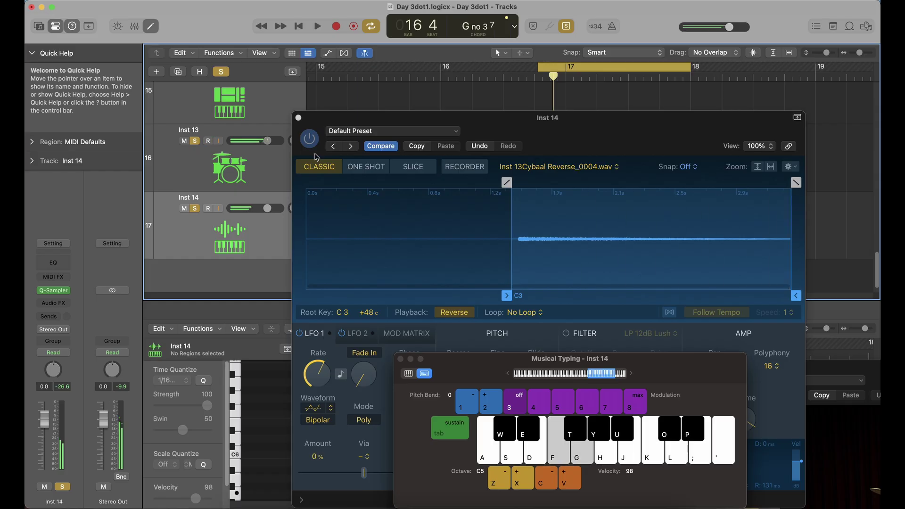
key(g)
key(h)
key(h)
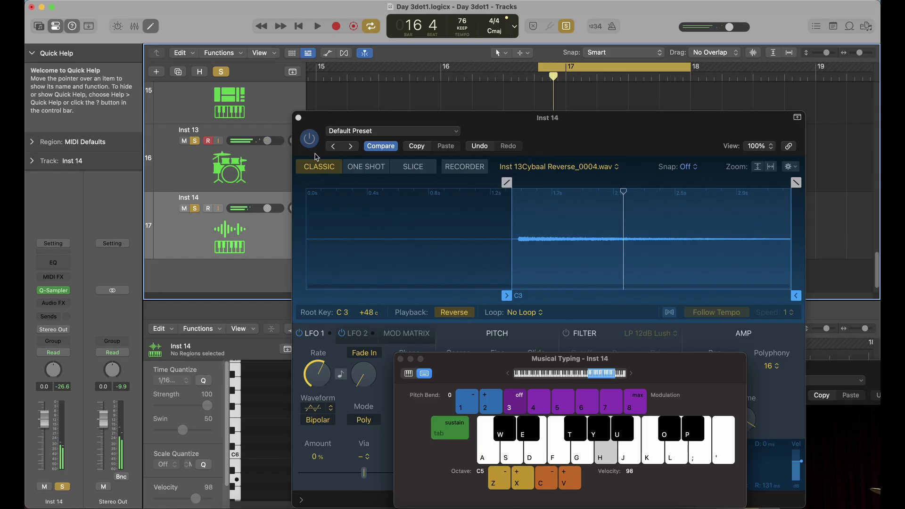
Mute and unsolo Inst 13, audition the reversed cymbal alone at several pitches, and close Quick Sampler
key(h)
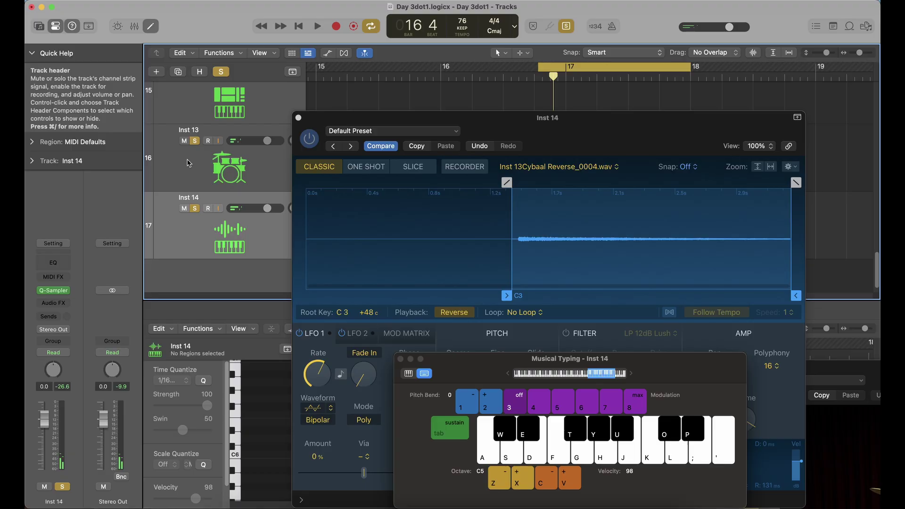
key(h)
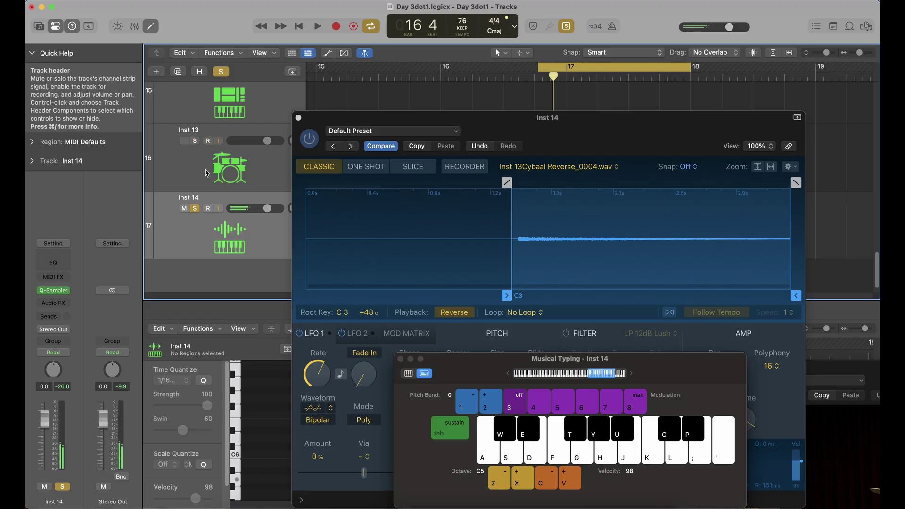
key(h)
key(g)
key(g)
key(f)
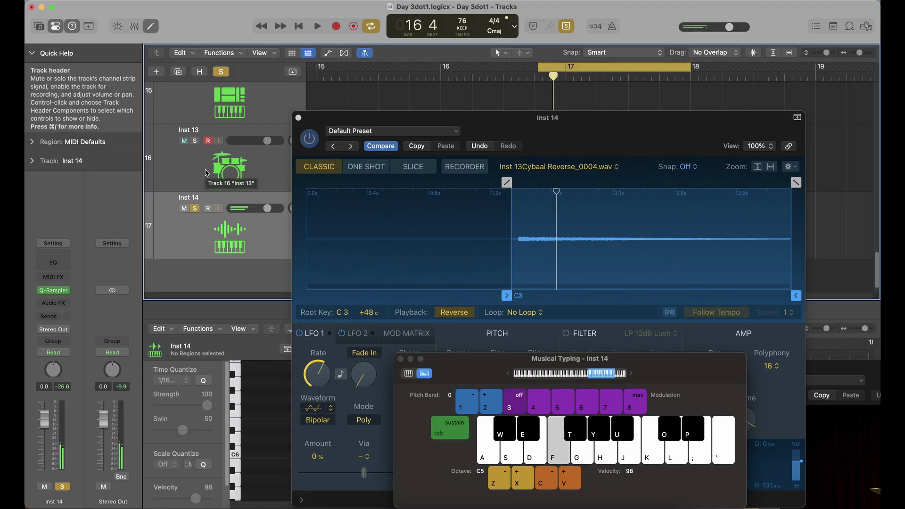
key(j)
key(h)
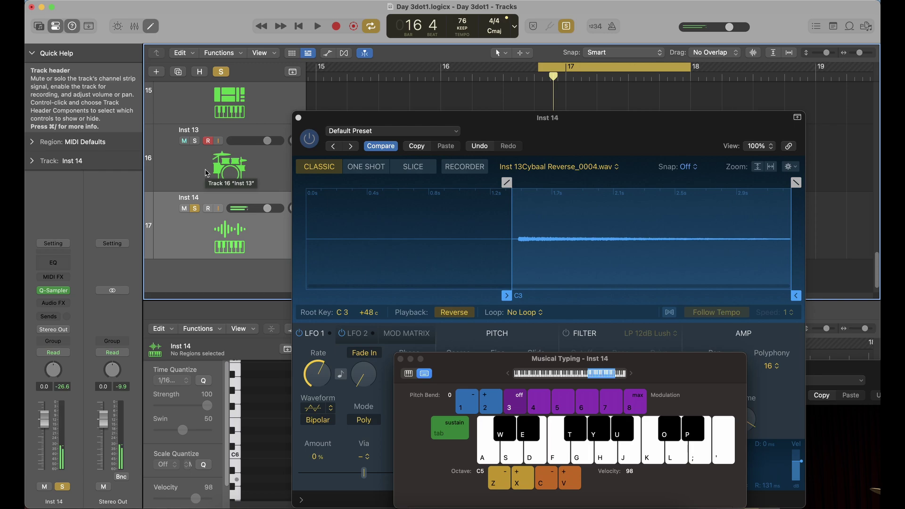
key(j)
key(g)
key(d)
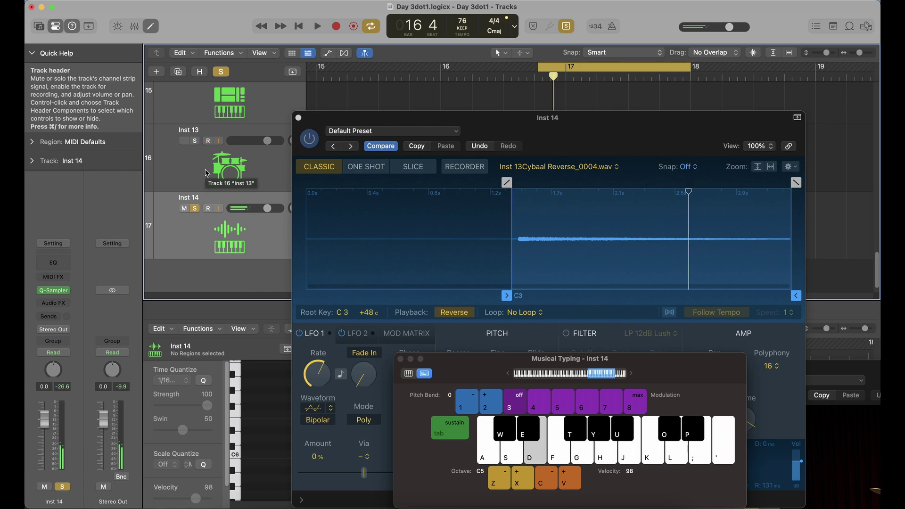
key(j)
key(j)
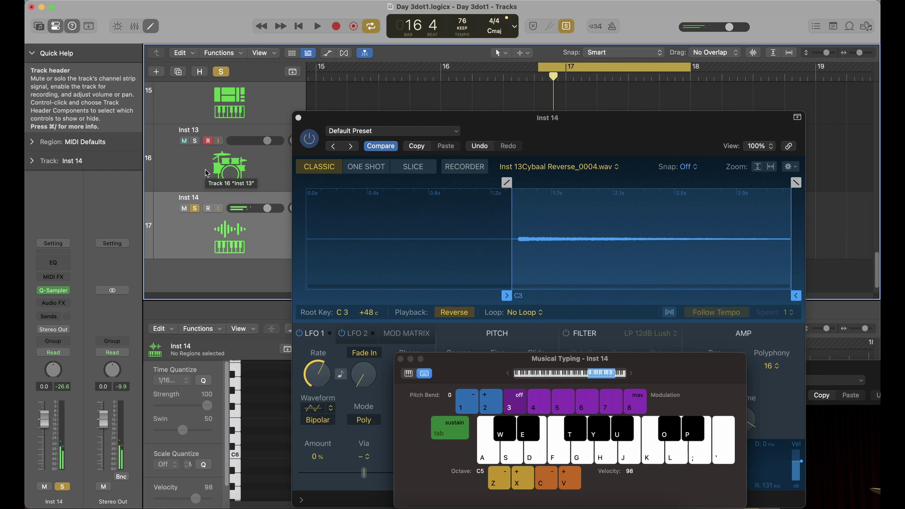
key(j)
key(j)
key(j)
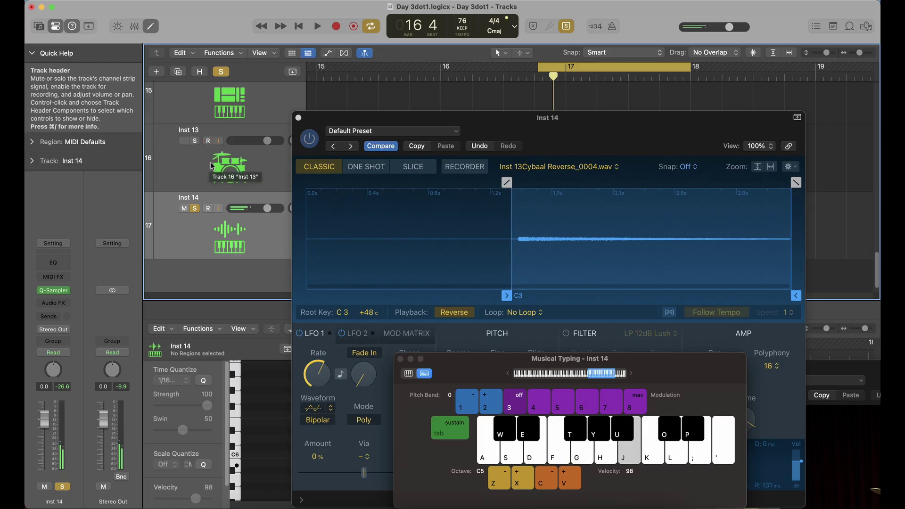
key(j)
key(j)
click(299, 119)
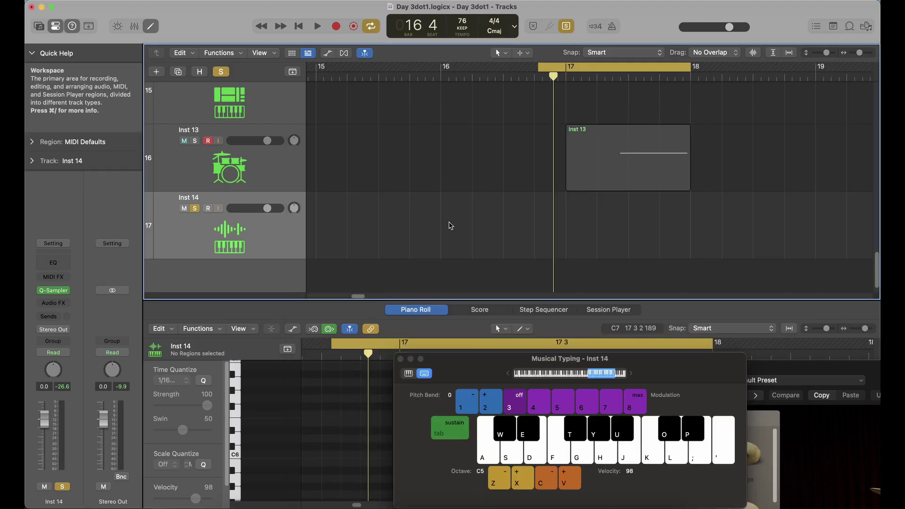
Select the Inst 9 track, move the cycle range to the start of its region and play it back
scroll(543, 230, up, 5)
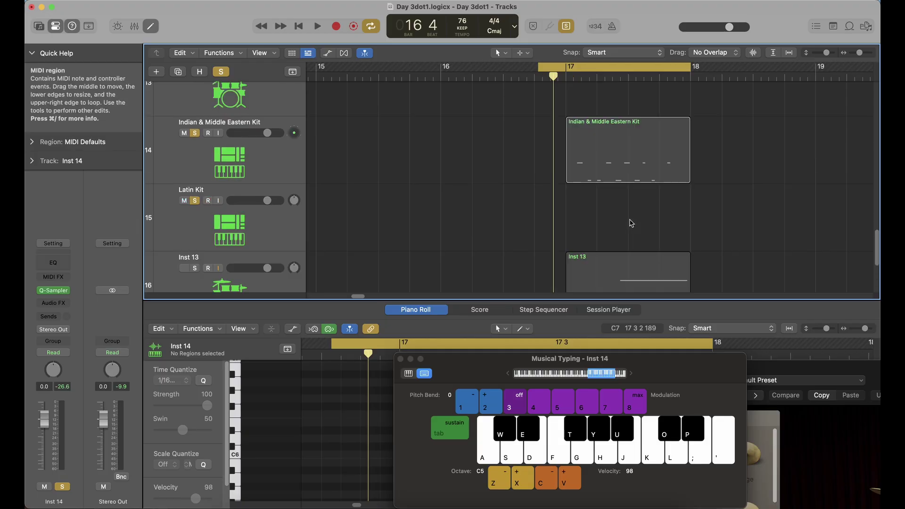
click(633, 278)
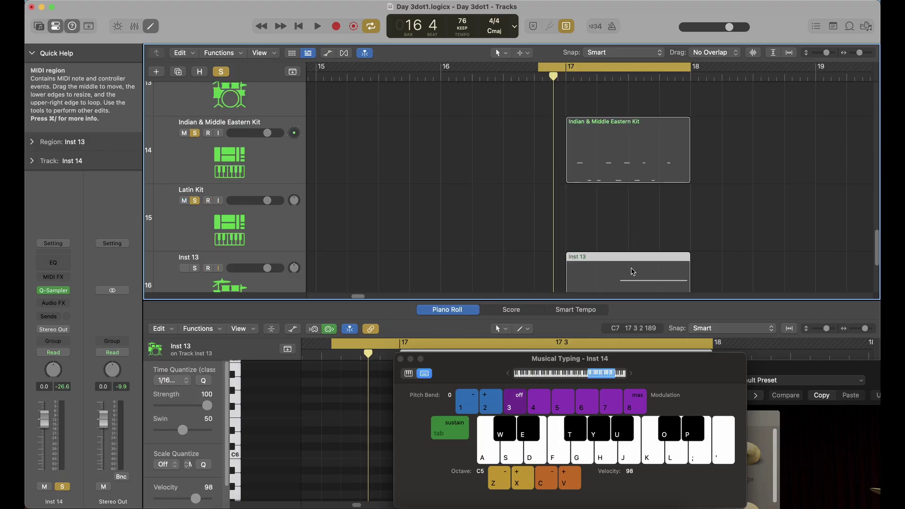
scroll(635, 271, up, 5)
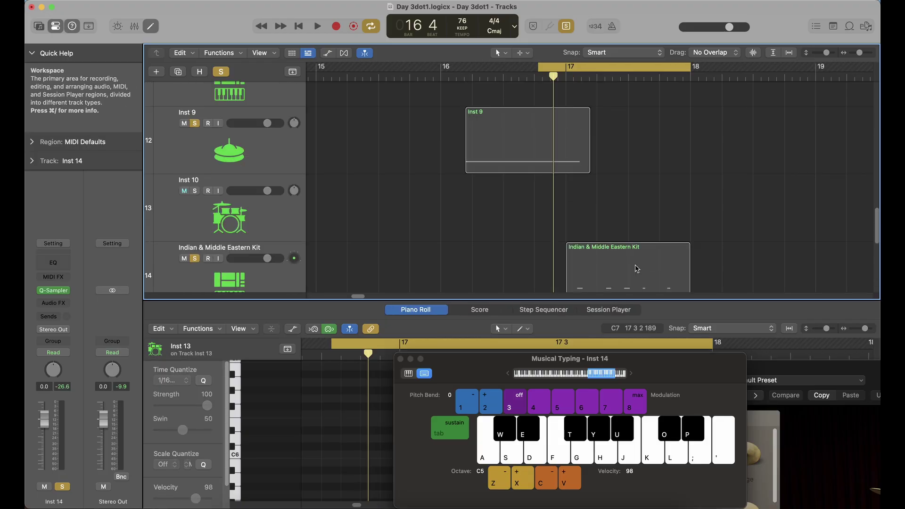
scroll(638, 268, up, 2)
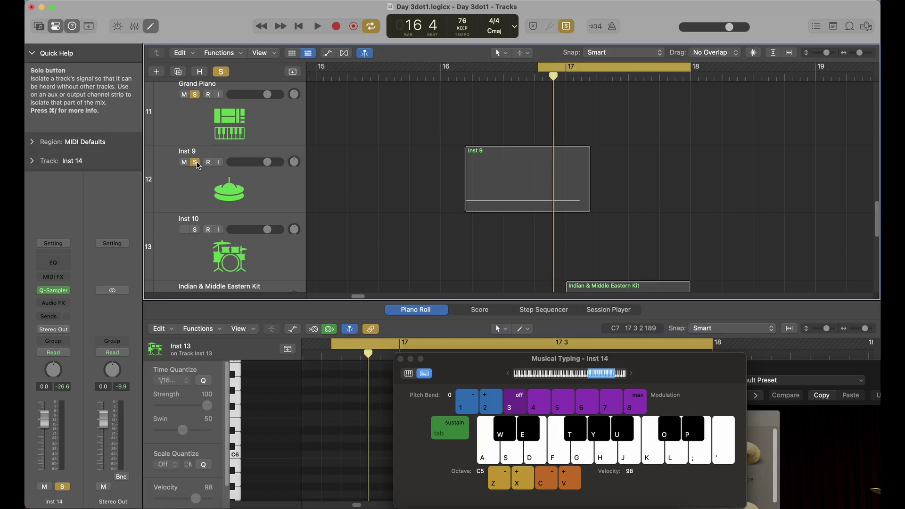
click(197, 165)
click(197, 165)
click(239, 159)
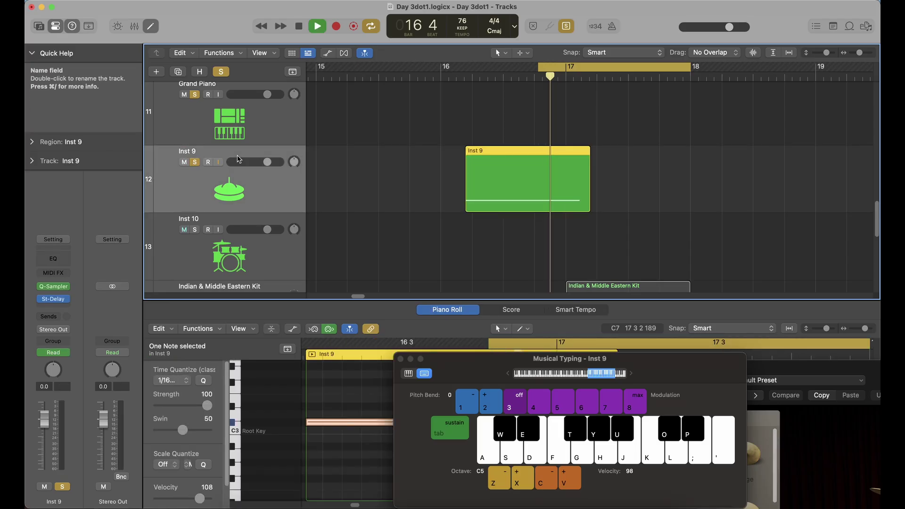
drag(541, 67, 463, 67)
key(space)
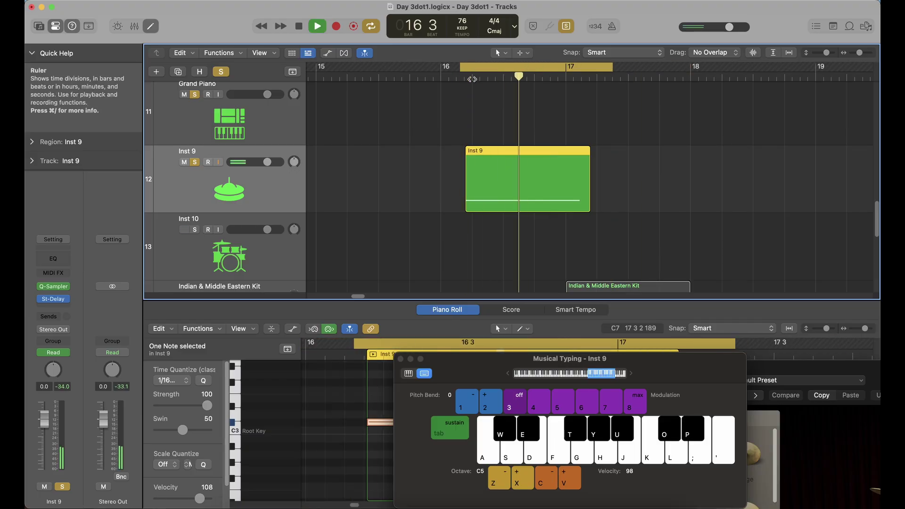
key(space)
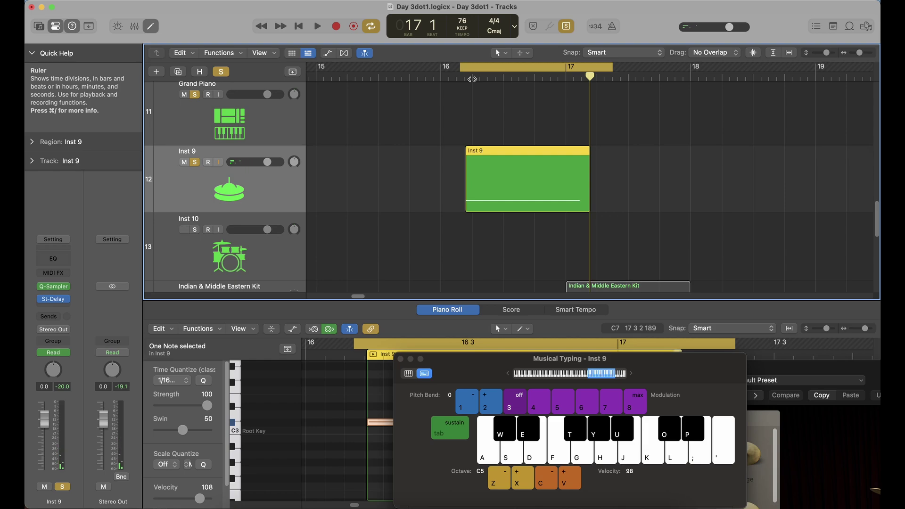
scroll(489, 155, up, 2)
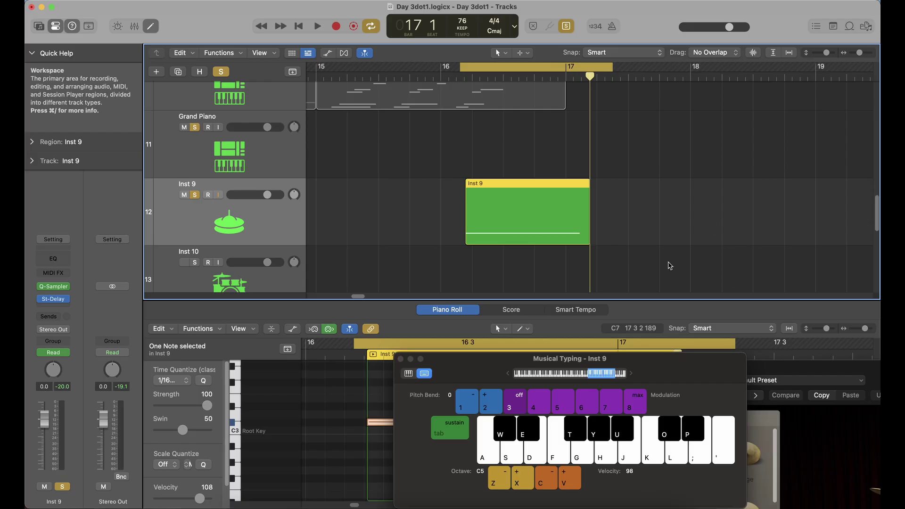
scroll(665, 278, up, 3)
scroll(665, 279, down, 2)
scroll(665, 279, up, 3)
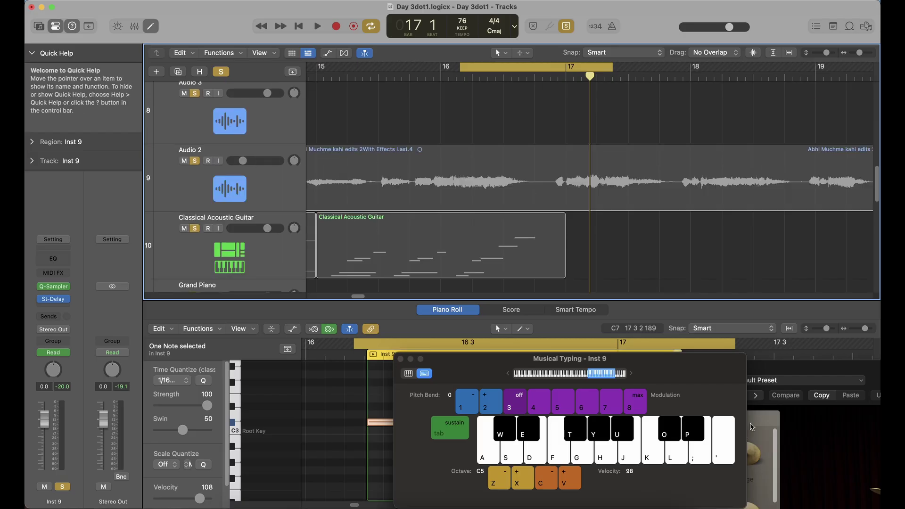
scroll(692, 283, up, 10)
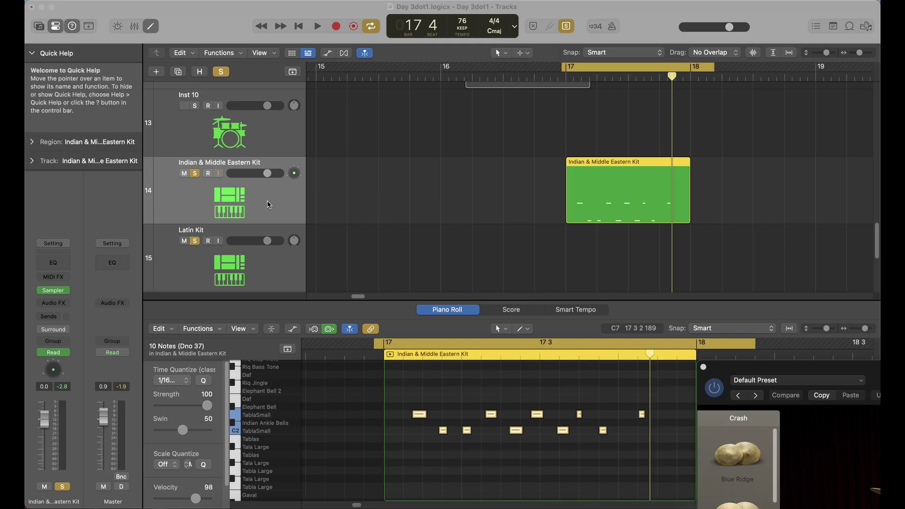
Show Musical Typing for the Indian & Middle Eastern Kit track and examine its Sampler plug-in and the available instruments
key(super+k)
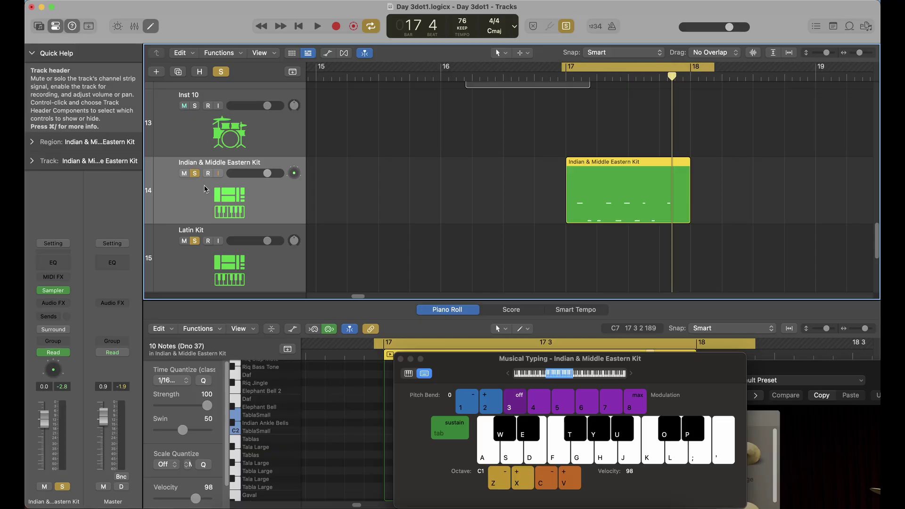
click(58, 293)
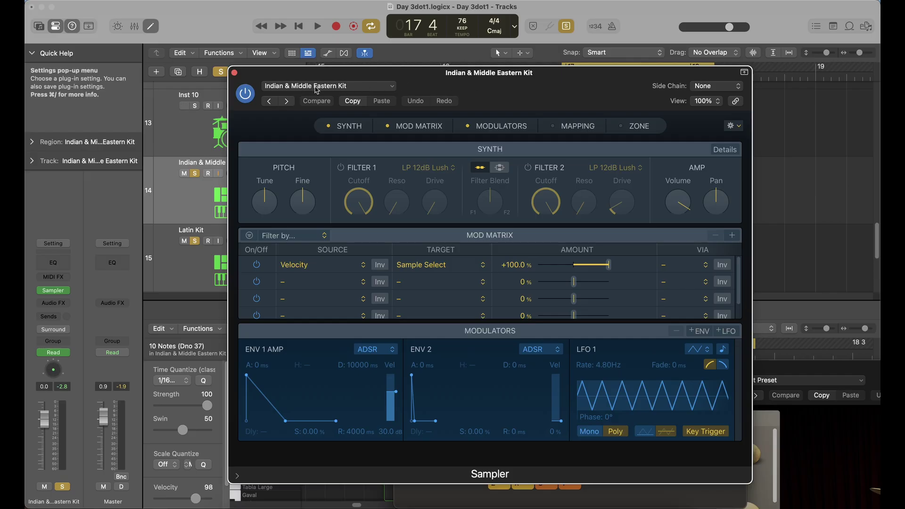
click(235, 74)
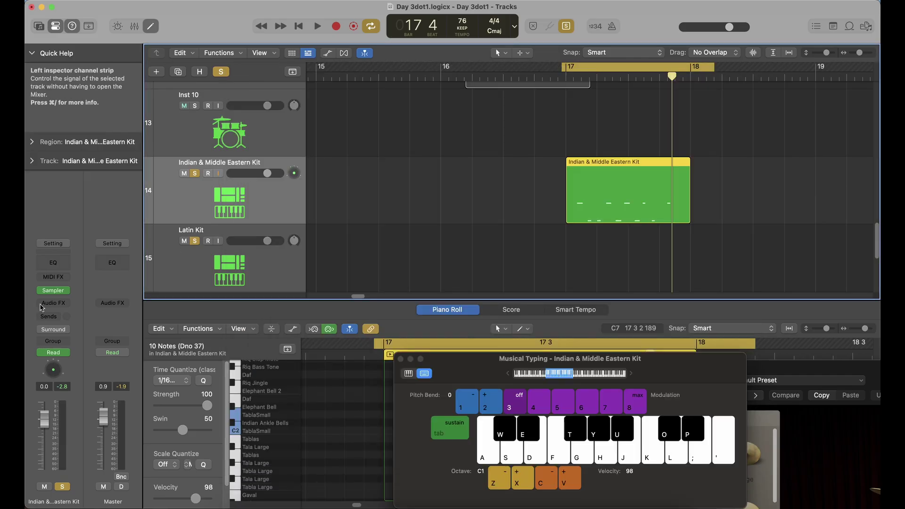
click(66, 290)
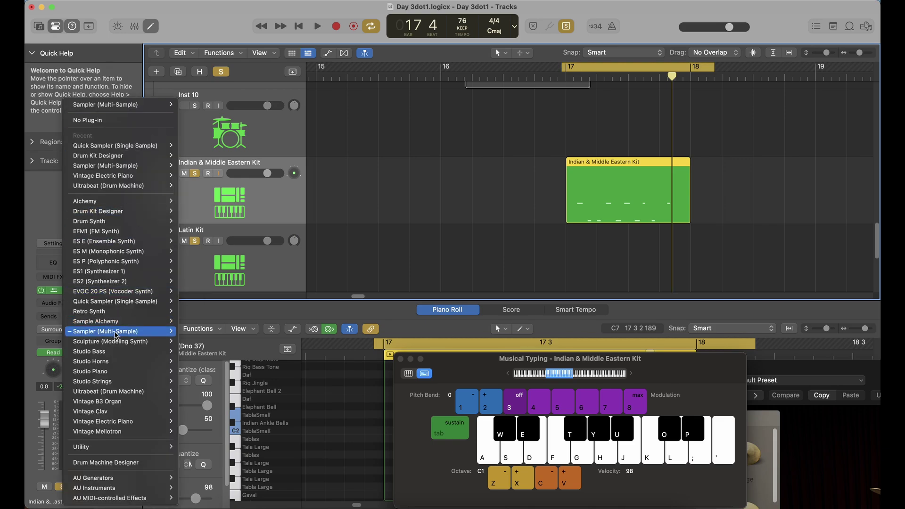
mouse_move(116, 336)
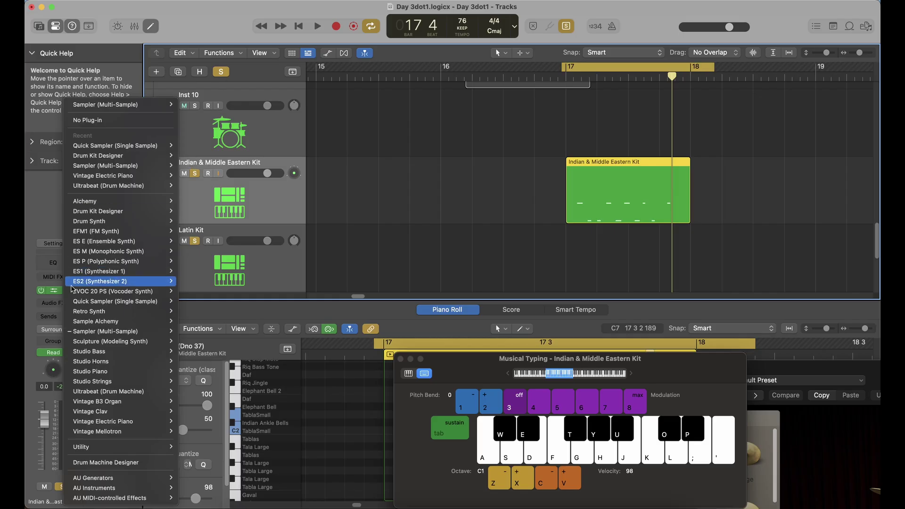
click(56, 294)
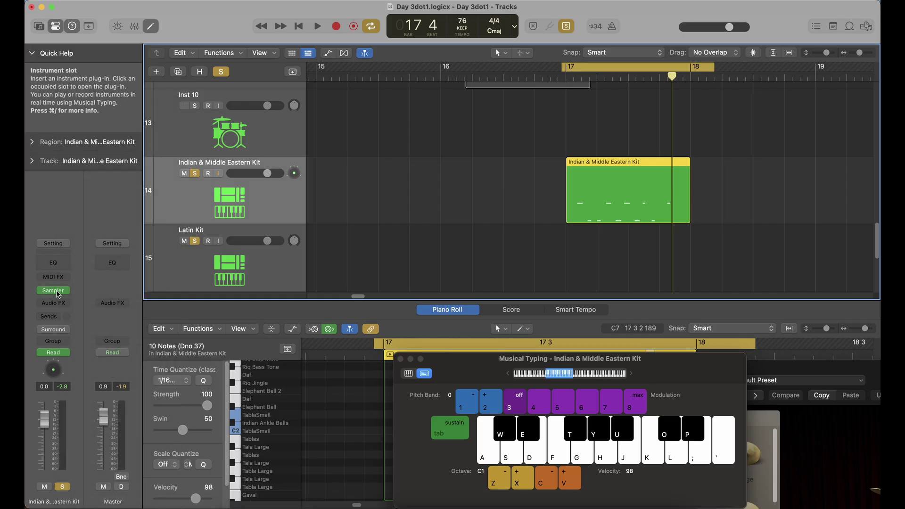
Open the Indian & Middle Eastern Kit's Sampler and examine the available 10 World, 08 South Asian instrument presets
click(56, 290)
click(328, 85)
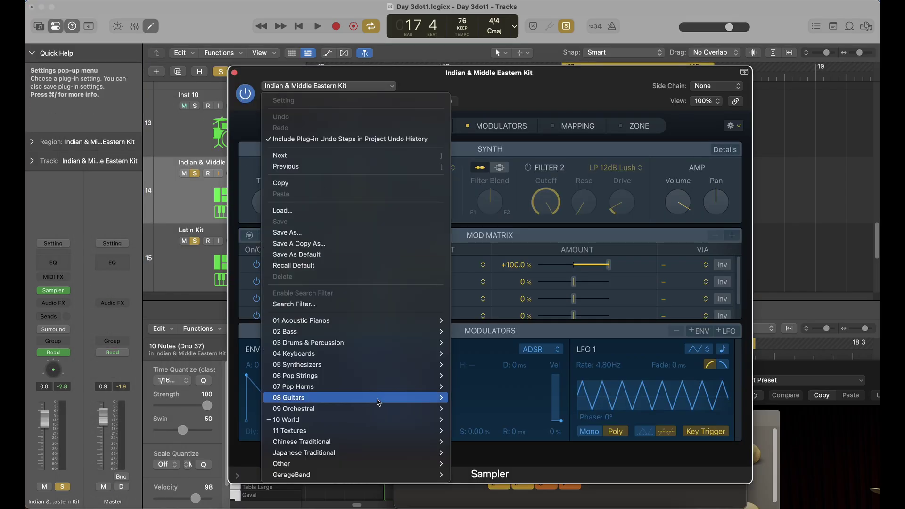
mouse_move(403, 420)
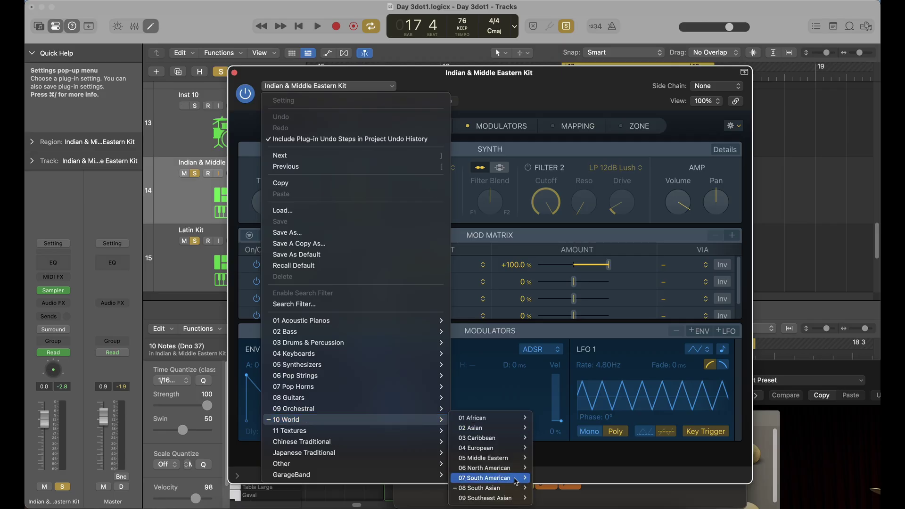
mouse_move(515, 489)
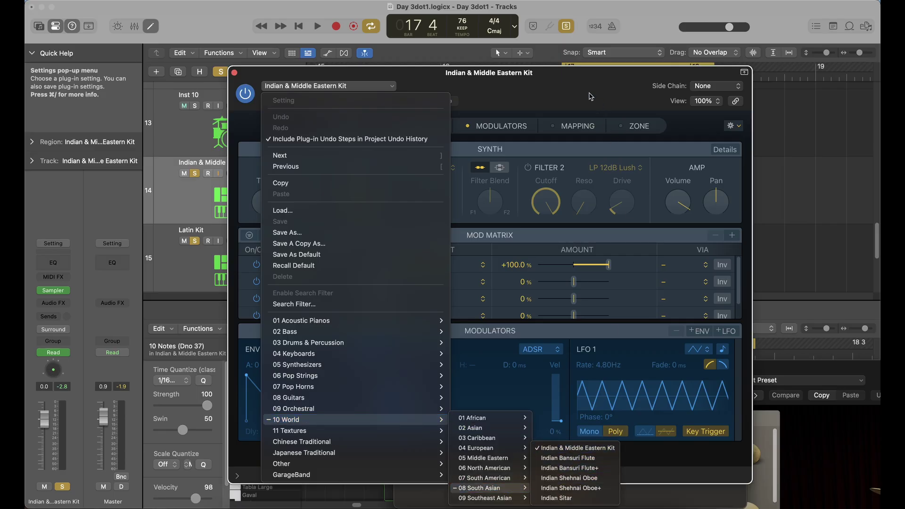
click(584, 120)
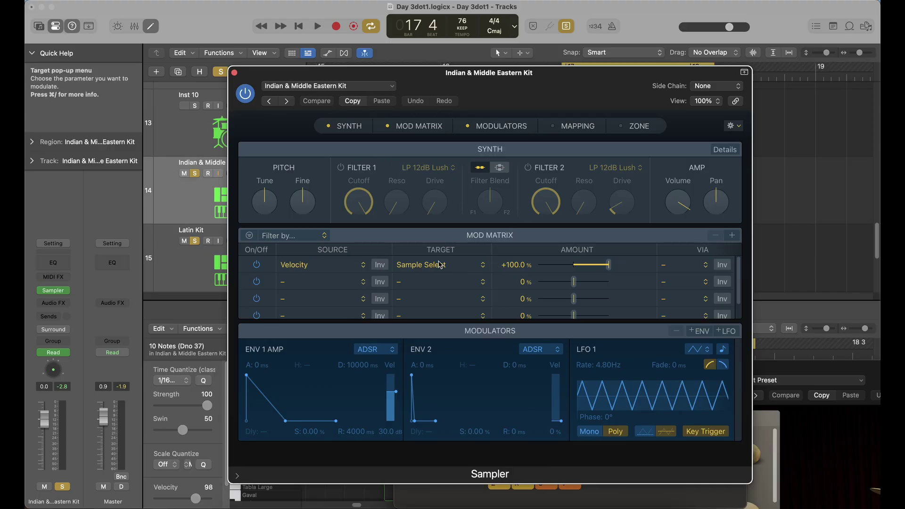
Show Musical Typing, play several notes to audition the Indian & Middle Eastern Kit's percussion sounds, and close the Sampler window
key(super+k)
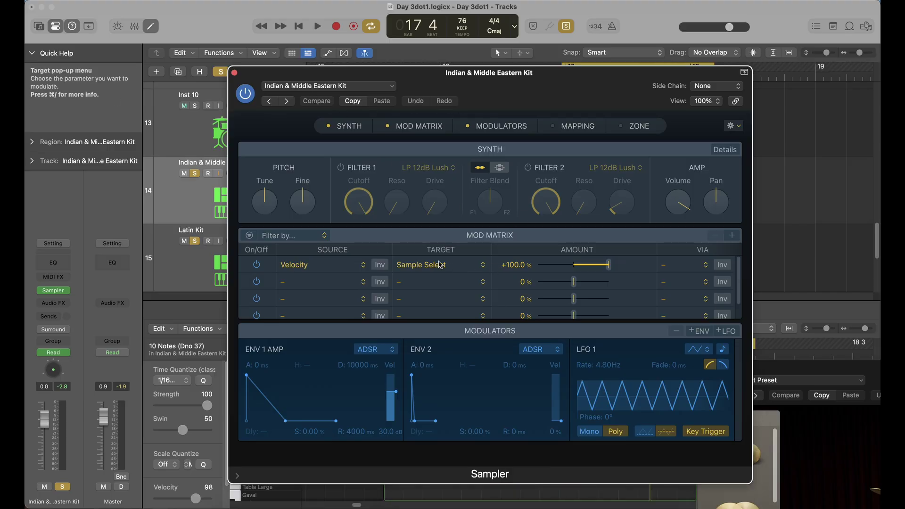
key(g)
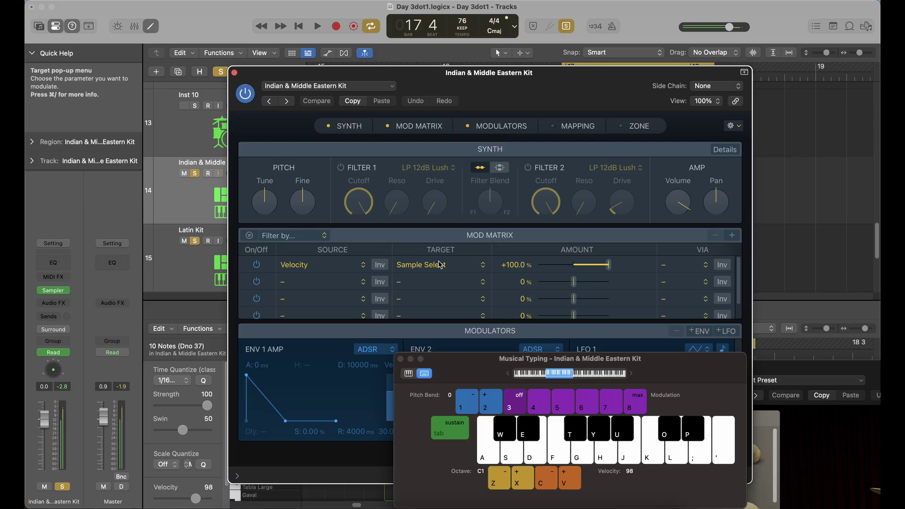
key(s)
key(s)
key(g)
key(h)
key(j)
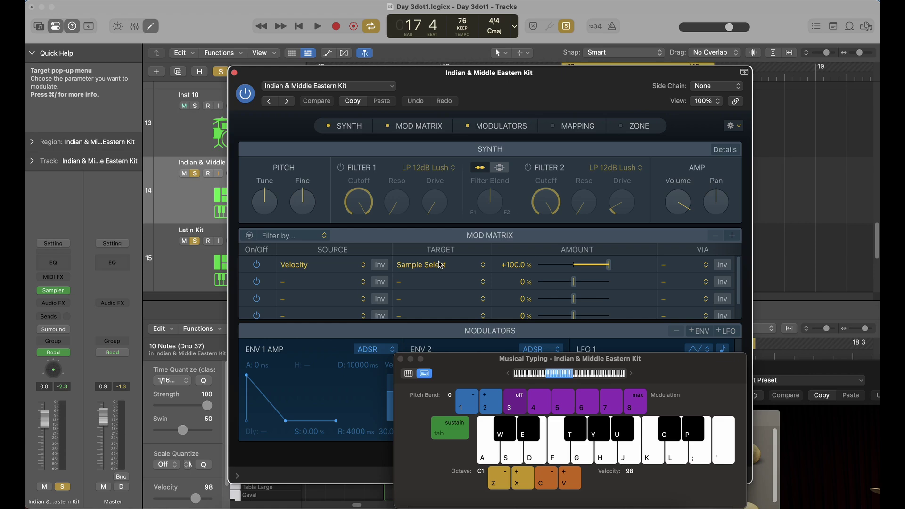
key(g)
key(g)
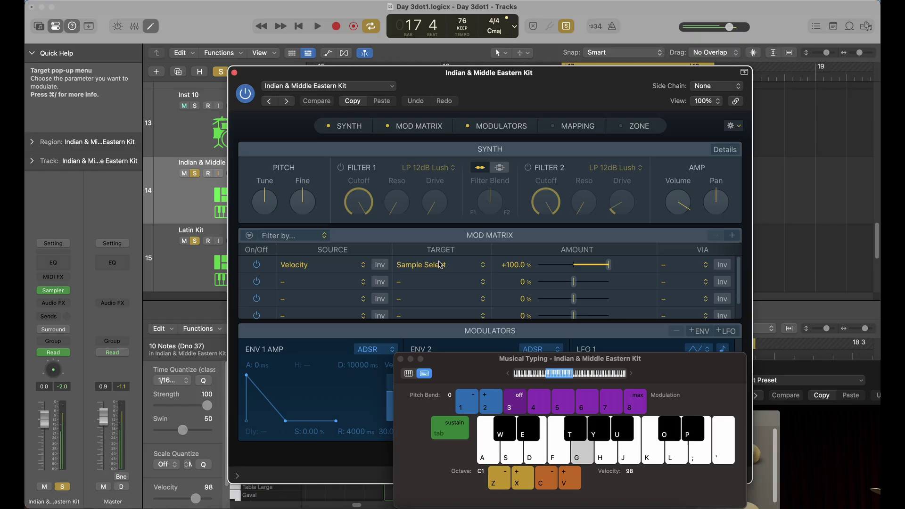
key(g)
key(h)
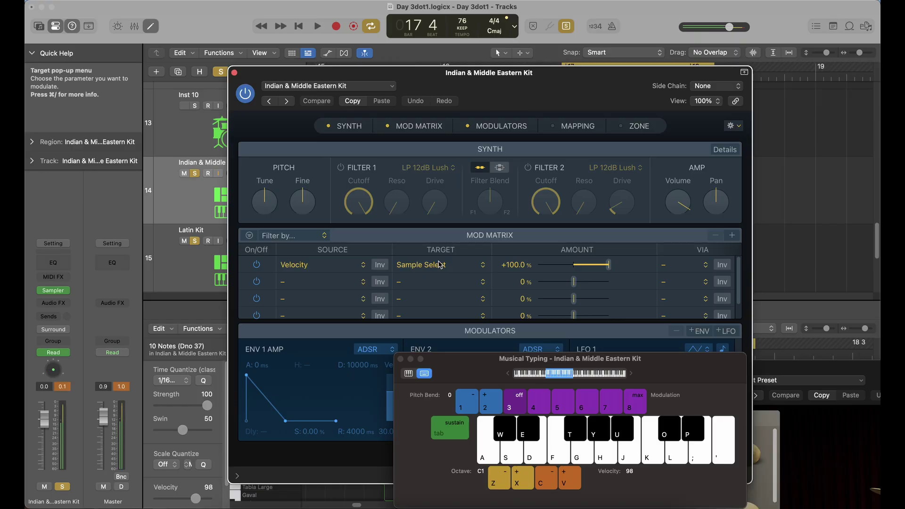
key(h)
key(g)
key(k)
key(g)
key(g)
key(h)
click(235, 72)
click(234, 73)
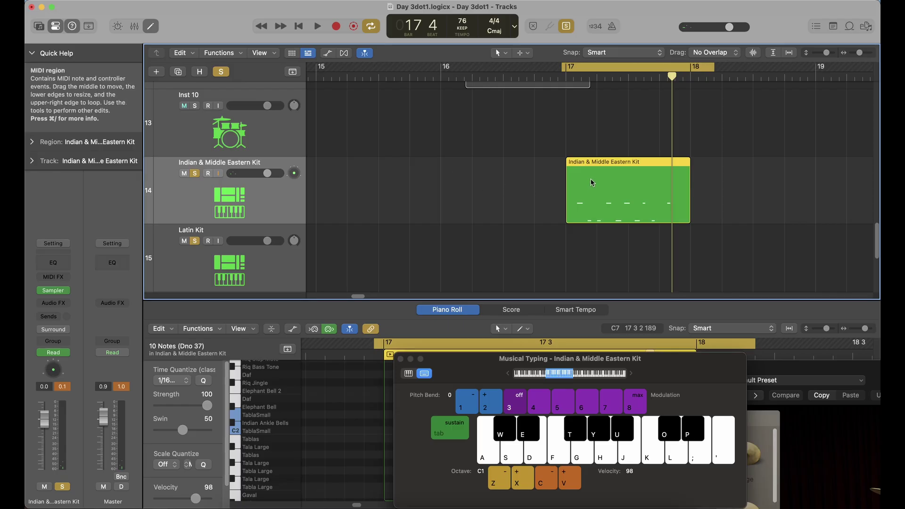
Play the Indian & Middle Eastern Kit region at bar 17 with cycle off, and again with the cycle range switched back on
click(583, 69)
key(space)
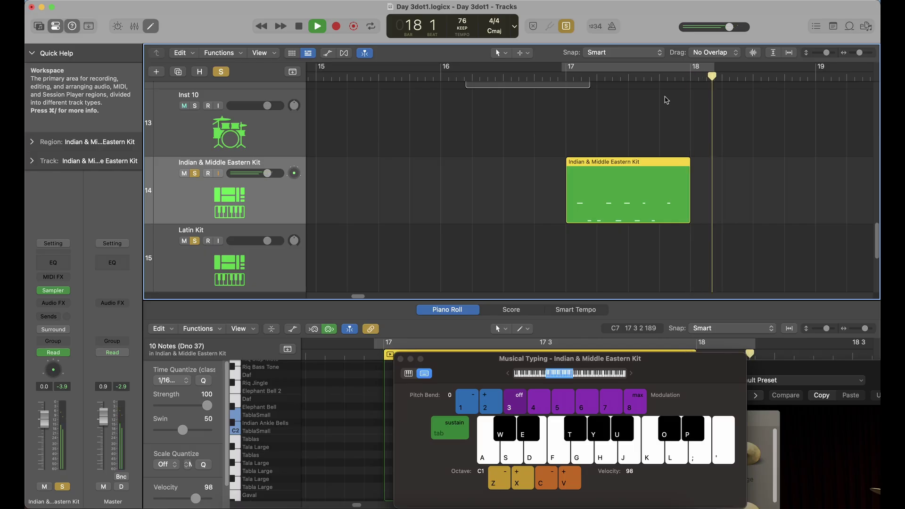
key(space)
click(580, 78)
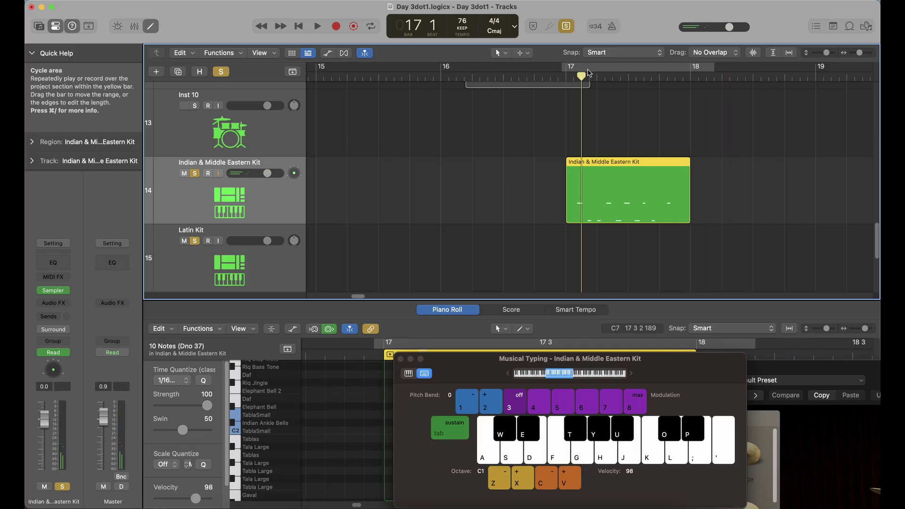
click(593, 69)
click(592, 71)
click(591, 69)
key(space)
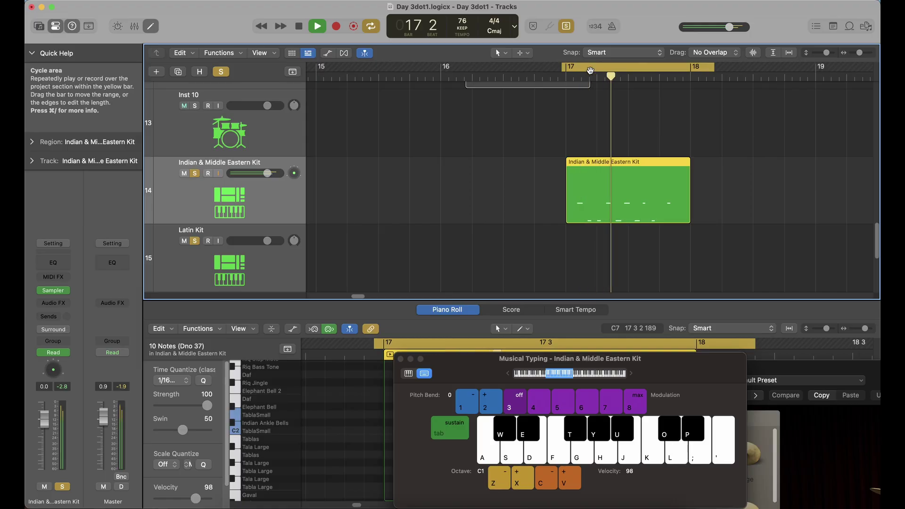
key(space)
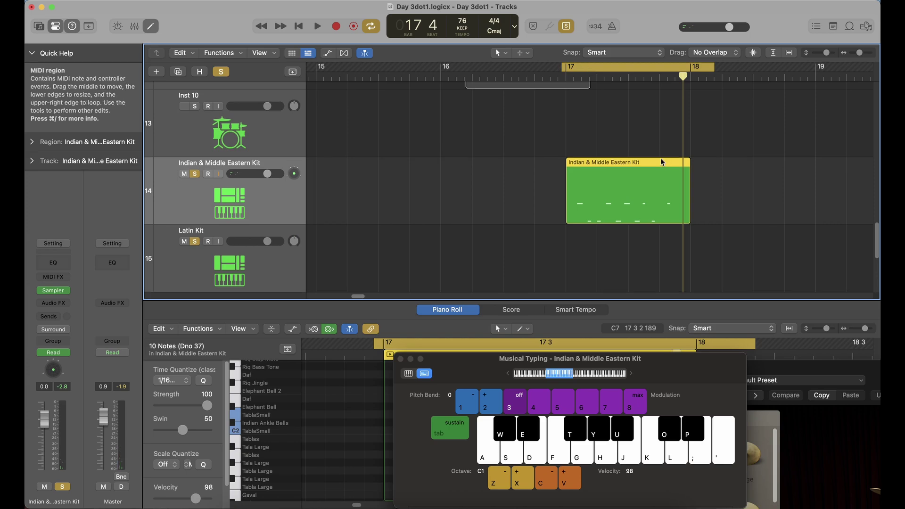
scroll(661, 157, up, 5)
scroll(661, 157, down, 4)
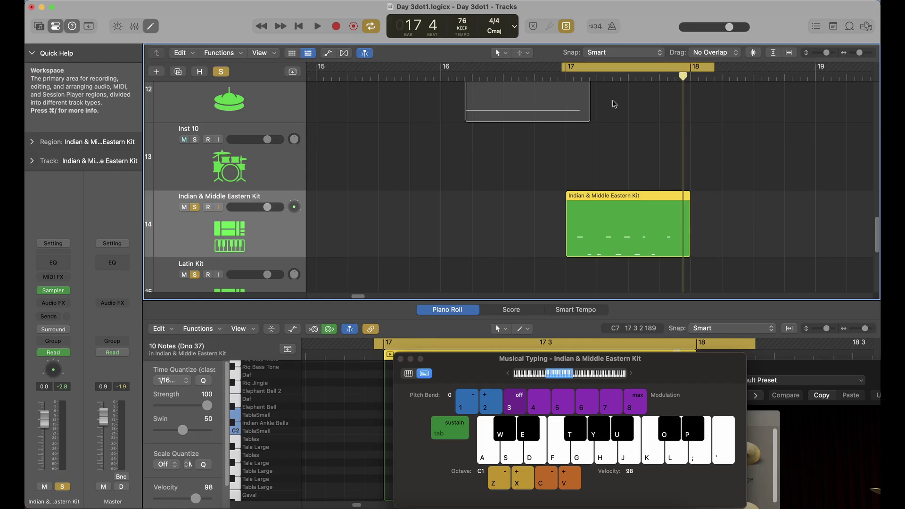
scroll(603, 245, up, 6)
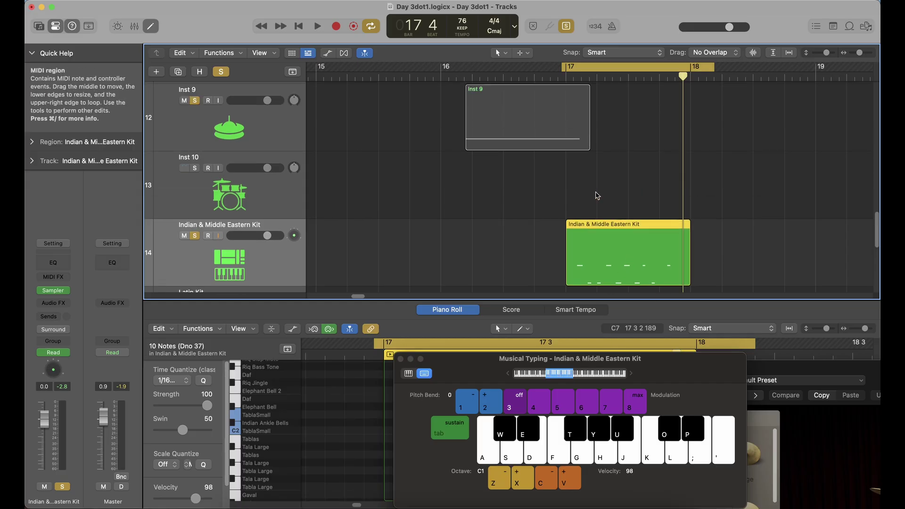
scroll(595, 200, up, 6)
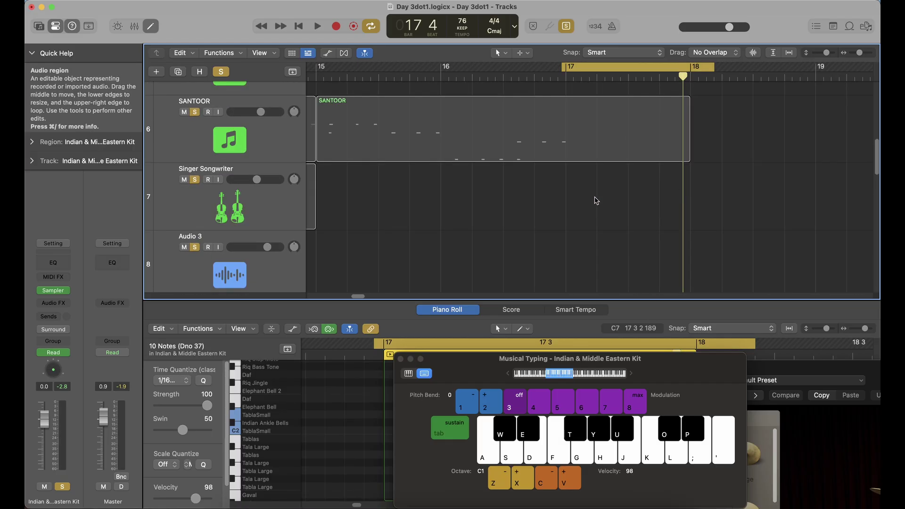
scroll(597, 201, down, 1)
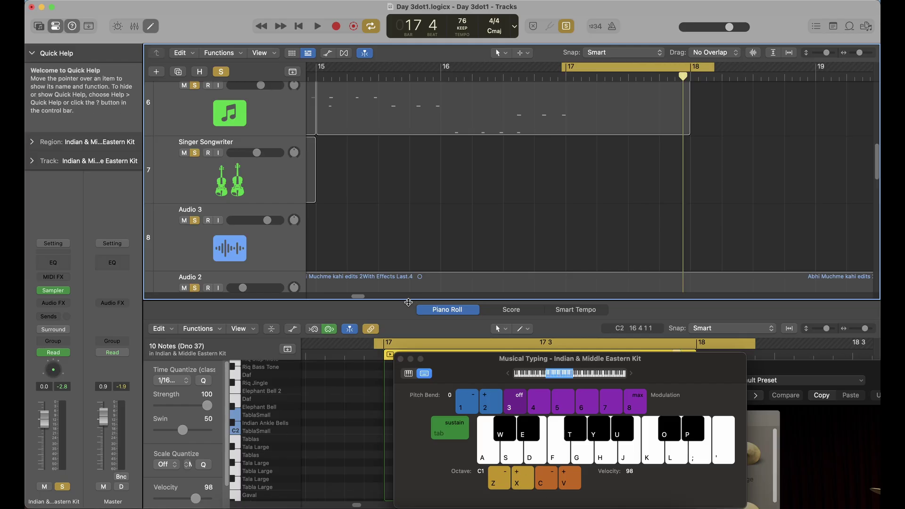
Enlarge the Piano Roll and examine the drum sound names assigned to the Indian & Middle Eastern Kit's keys
drag(414, 300, 410, 122)
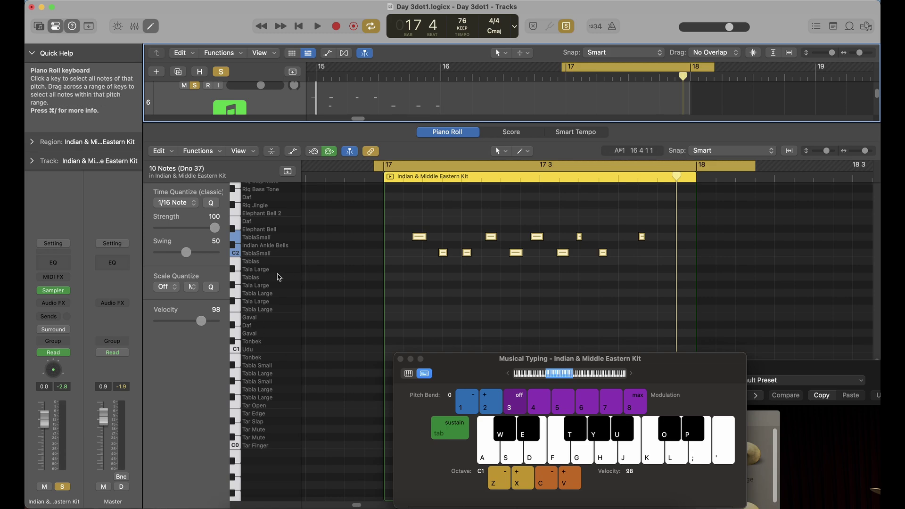
scroll(276, 315, up, 3)
scroll(277, 315, up, 15)
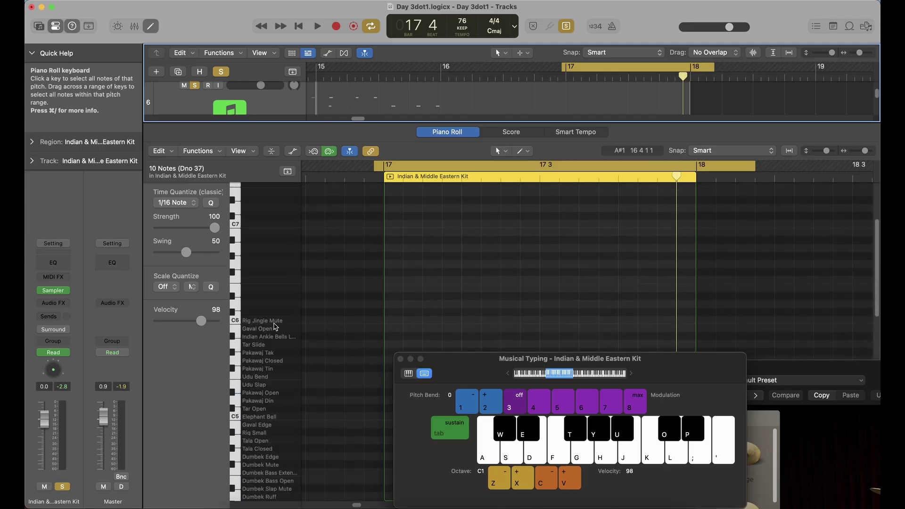
scroll(276, 326, down, 15)
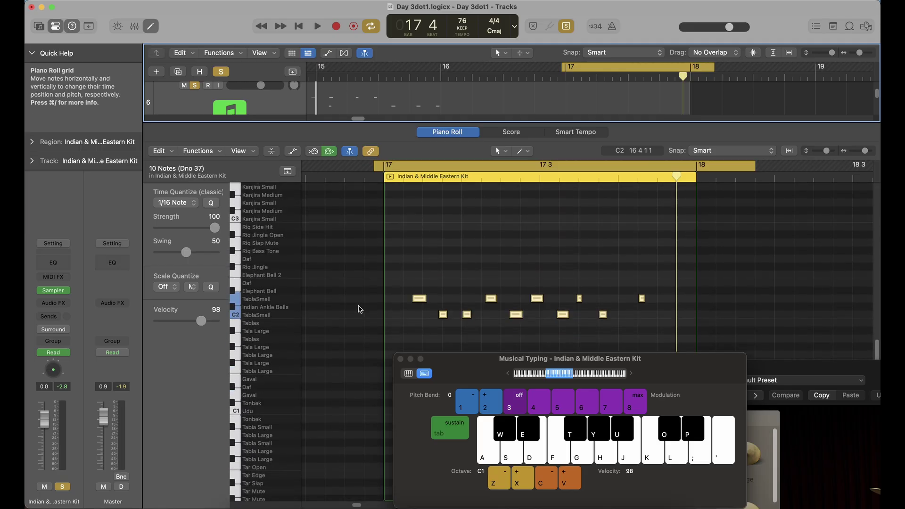
Move the Musical Typing window clear of the Piano Roll notes and select the region's first TablaSmall note
click(423, 302)
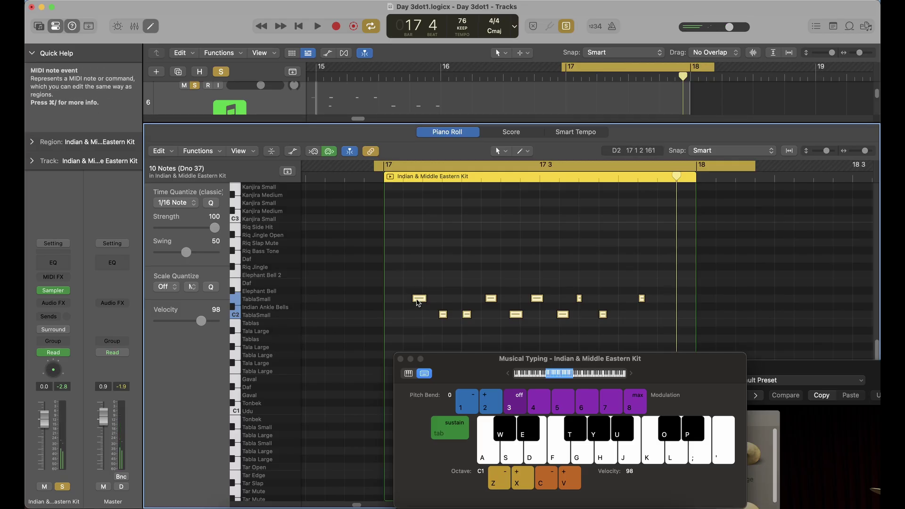
drag(401, 276, 433, 322)
drag(654, 364, 833, 133)
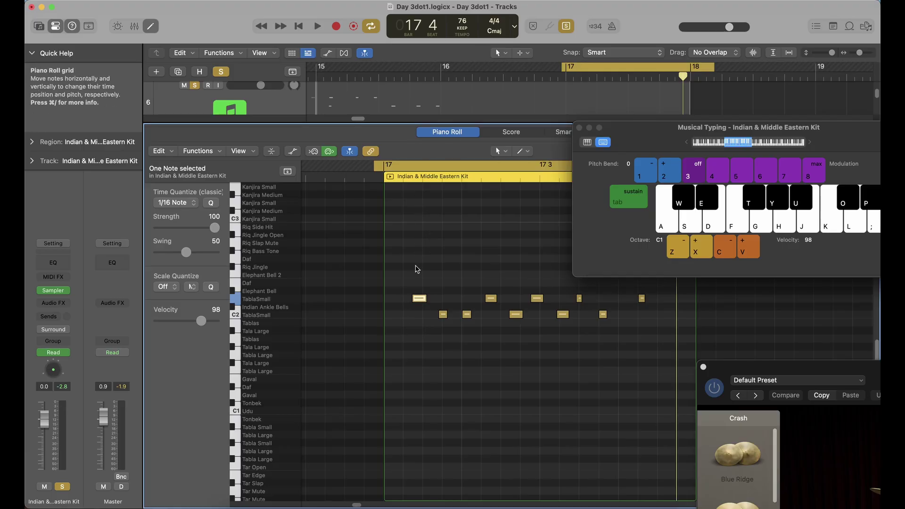
drag(404, 278, 433, 320)
Transpose the selected note down in semitones to audition the kit's lower sounds, and return it to its original upper TablaSmall key
key(alt+Down)
key(alt+Down)
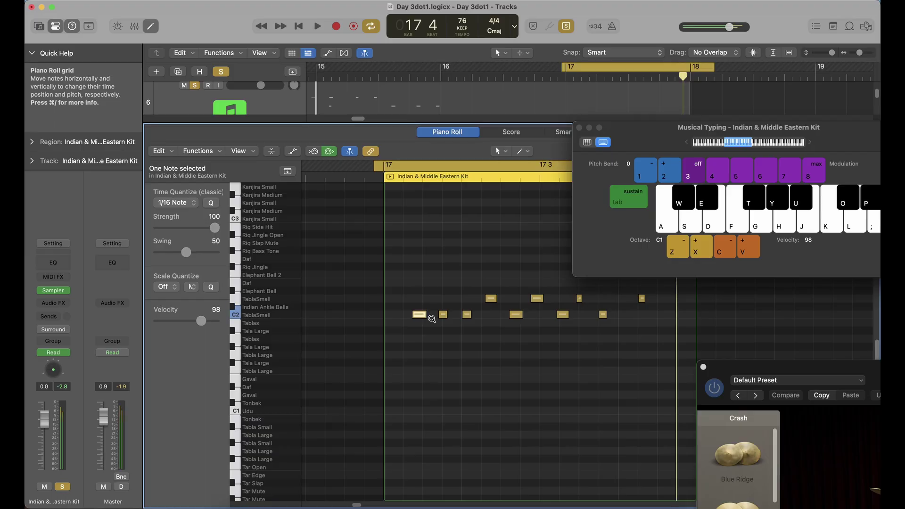
key(alt+Down)
key(alt+Down)
key(alt+Down)
key(alt+Down)
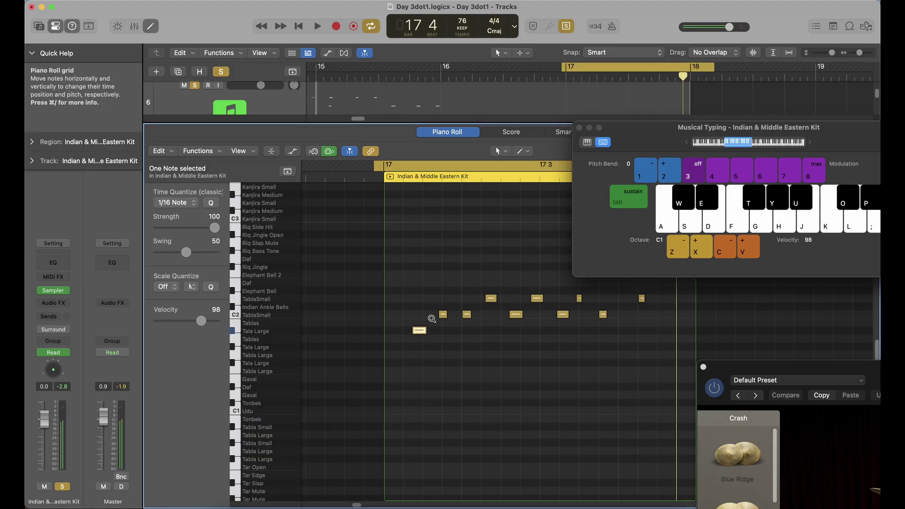
key(alt+Down)
key(alt+Down)
key(alt+Down)
key(alt+Down)
key(alt+Down)
key(alt+Down)
key(alt+Down)
key(alt+Up)
key(alt+Up)
key(alt+Up)
key(alt+Up)
key(alt+Up)
key(alt+Up)
key(alt+Up)
key(alt+Up)
key(alt+Up)
key(alt+Up)
key(alt+Up)
key(alt+Up)
key(alt+Up)
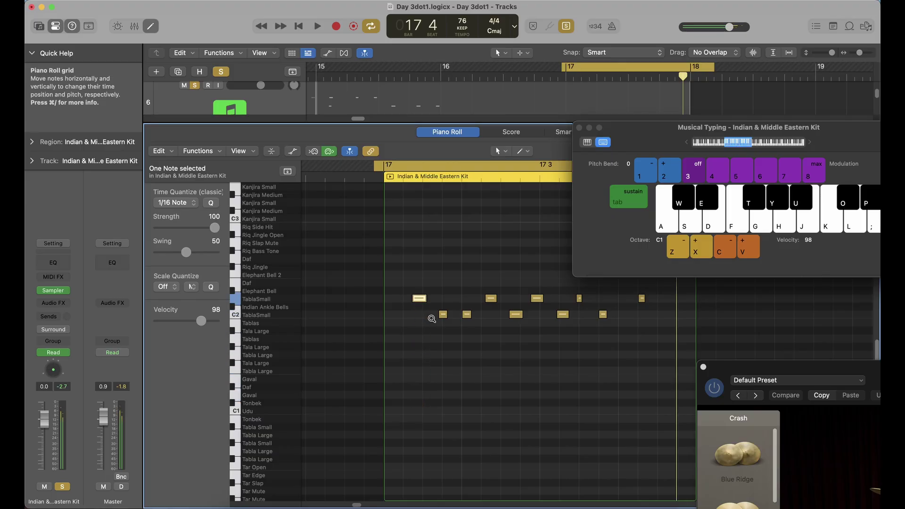
key(alt+Down)
key(alt+Up)
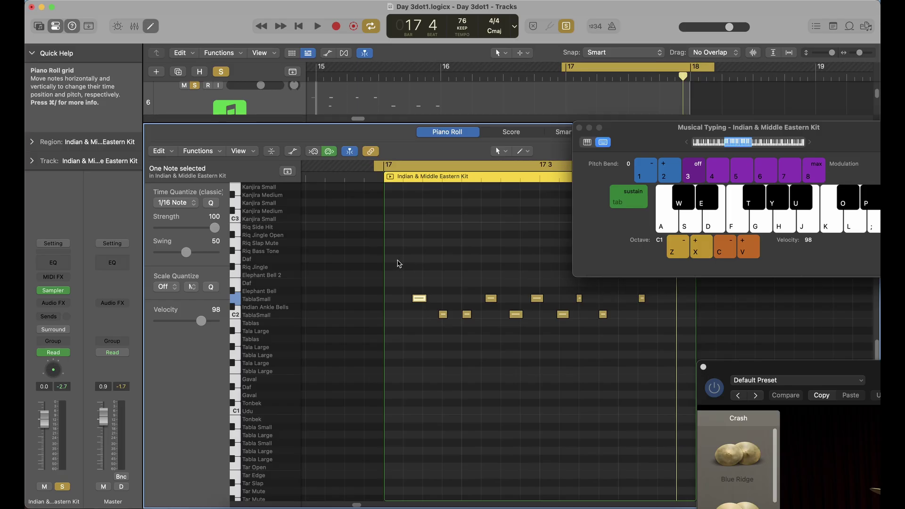
Select the first four notes of the Indian & Middle Eastern Kit region and shrink the Piano Roll to enlarge the Tracks area
drag(398, 260, 512, 360)
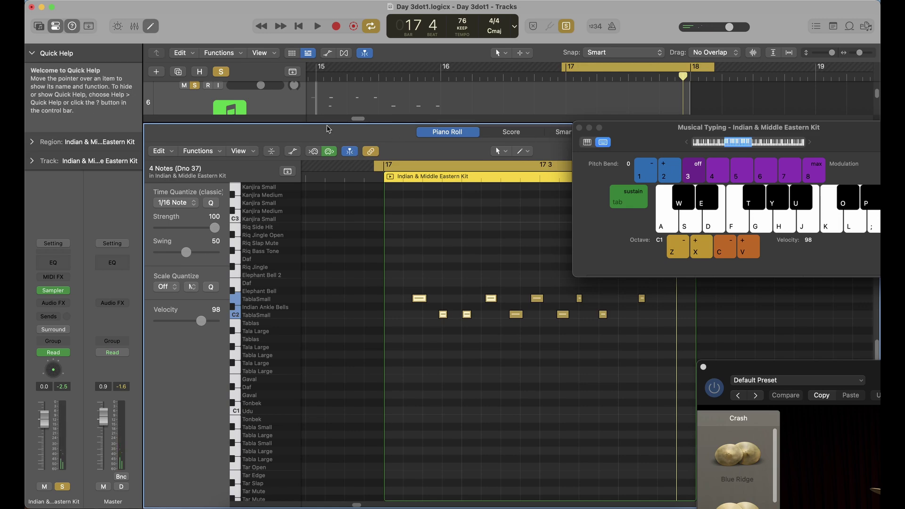
drag(327, 124, 329, 406)
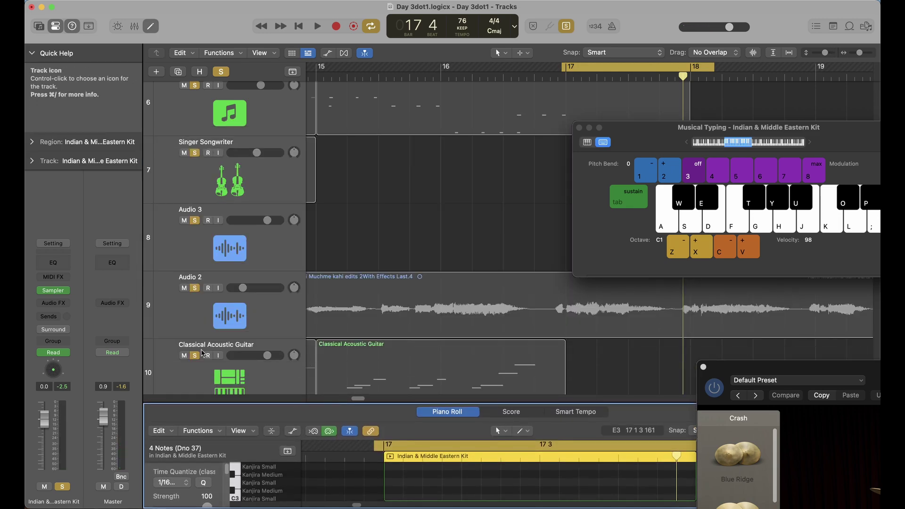
Select the Latin Kit track and move the playhead to the start of bar 16
scroll(243, 267, down, 3)
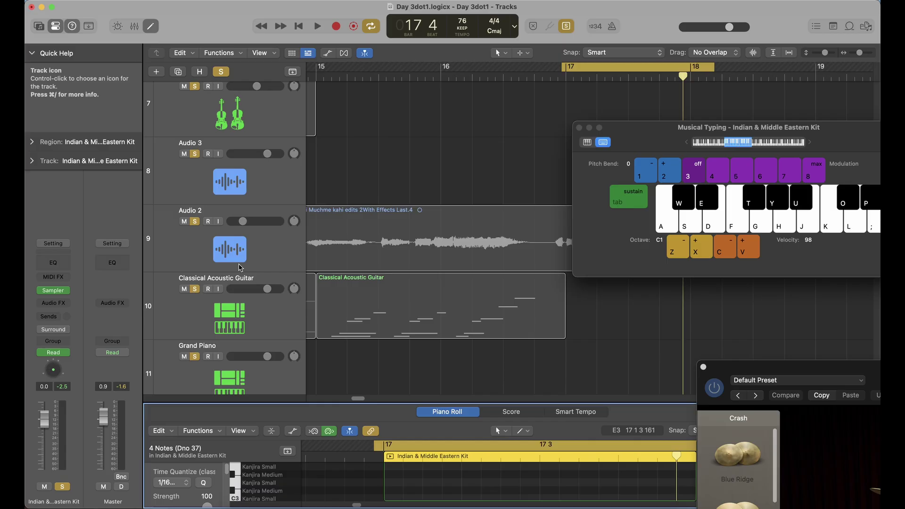
scroll(242, 329, down, 8)
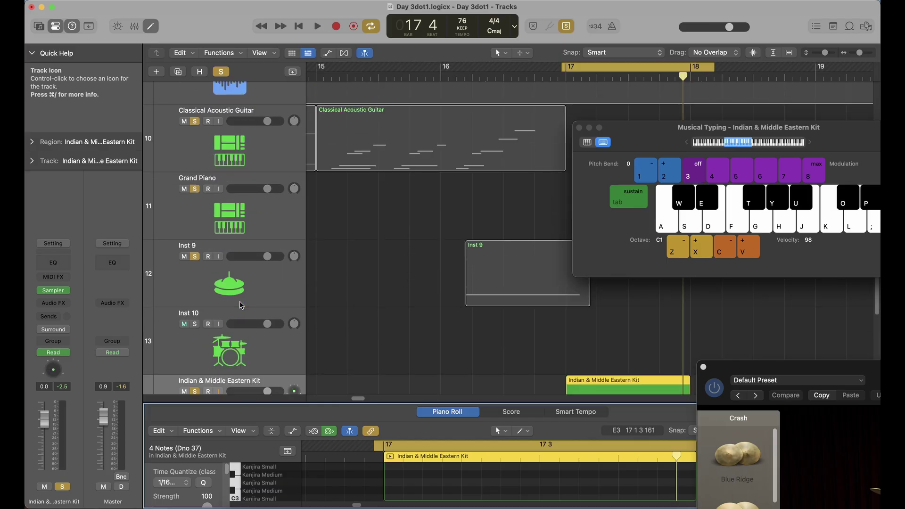
scroll(249, 296, down, 2)
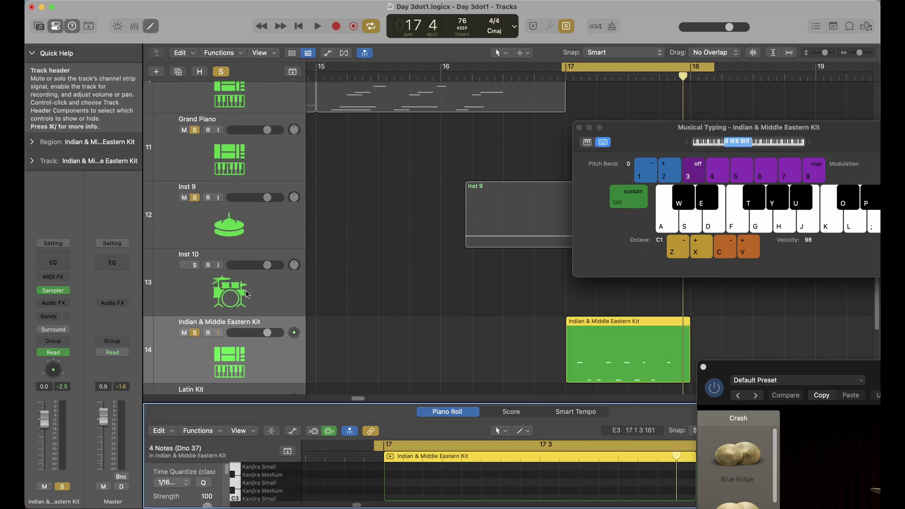
scroll(231, 312, down, 2)
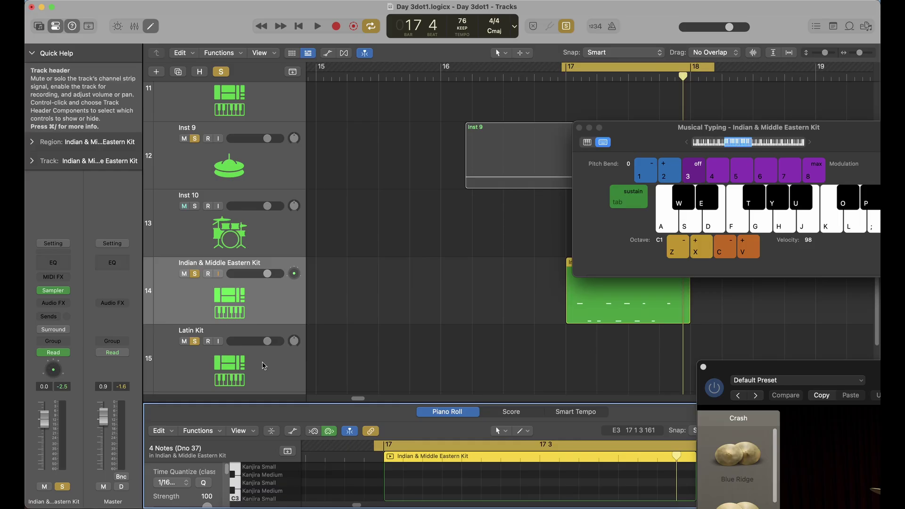
click(280, 364)
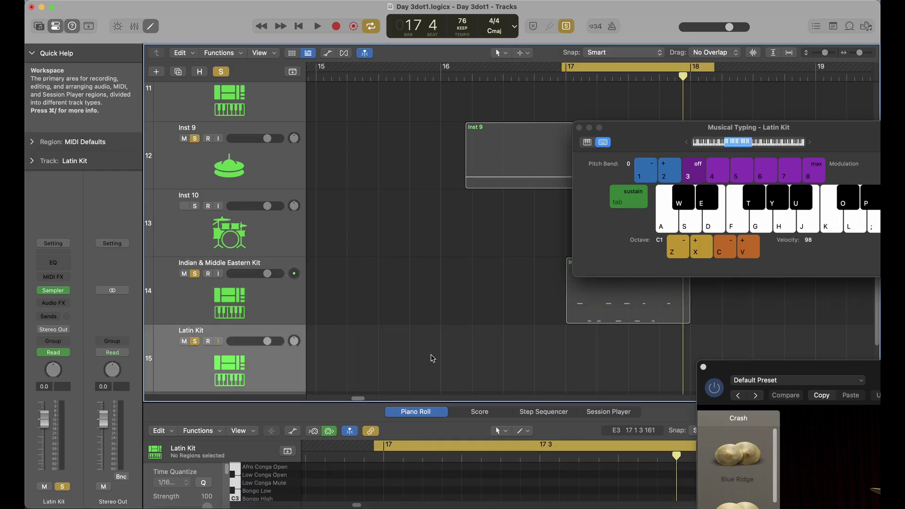
click(442, 74)
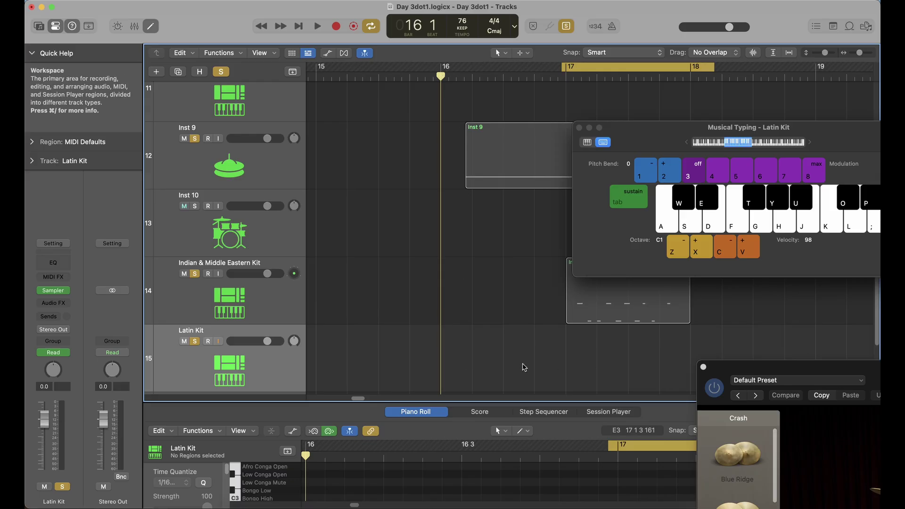
scroll(389, 336, down, 2)
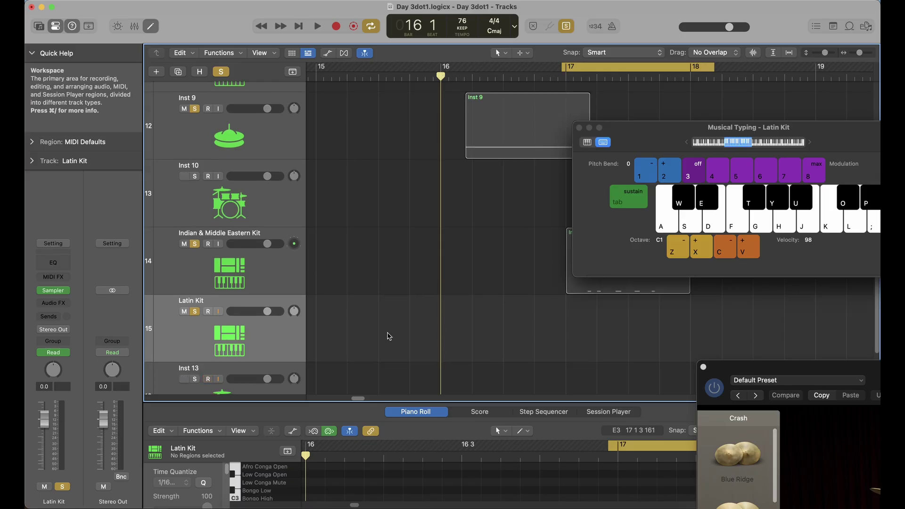
scroll(530, 316, up, 5)
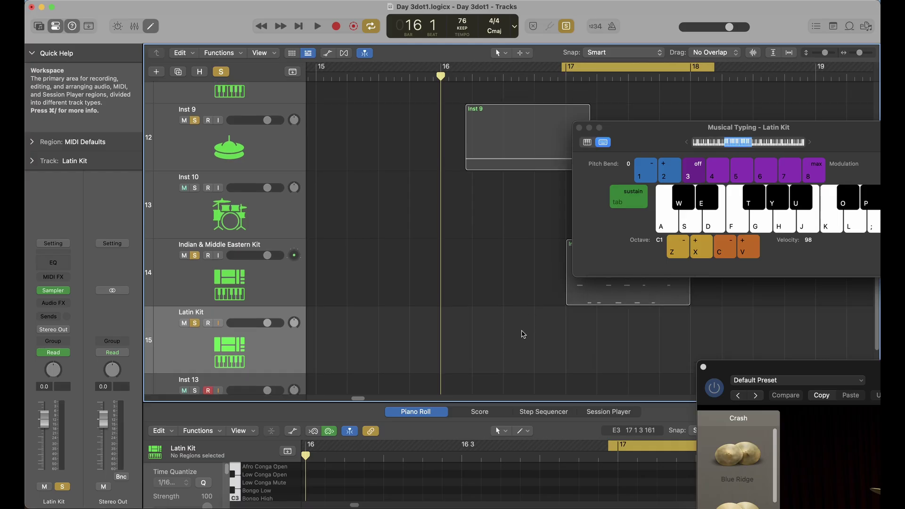